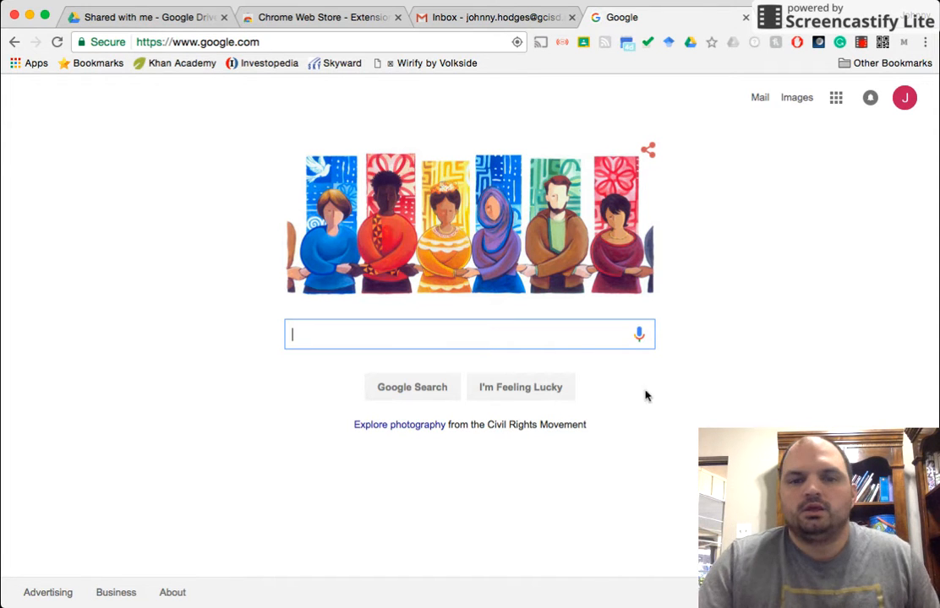
Step: Go to sites.google.com/new in the browser
{"action": "left_click", "coordinate": [260, 45]}
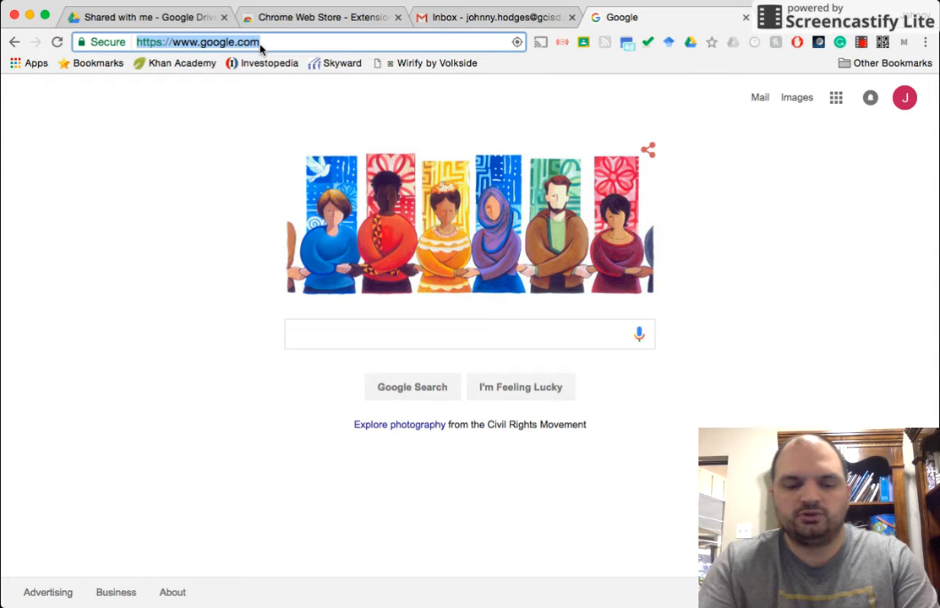
{"action": "type", "text": "sites.google"}
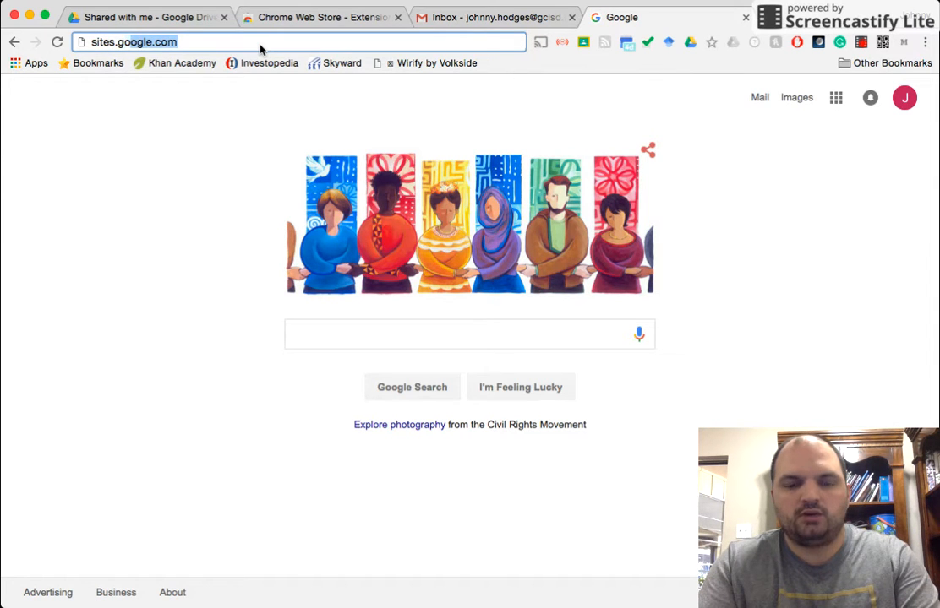
{"action": "type", "text": ".com/new"}
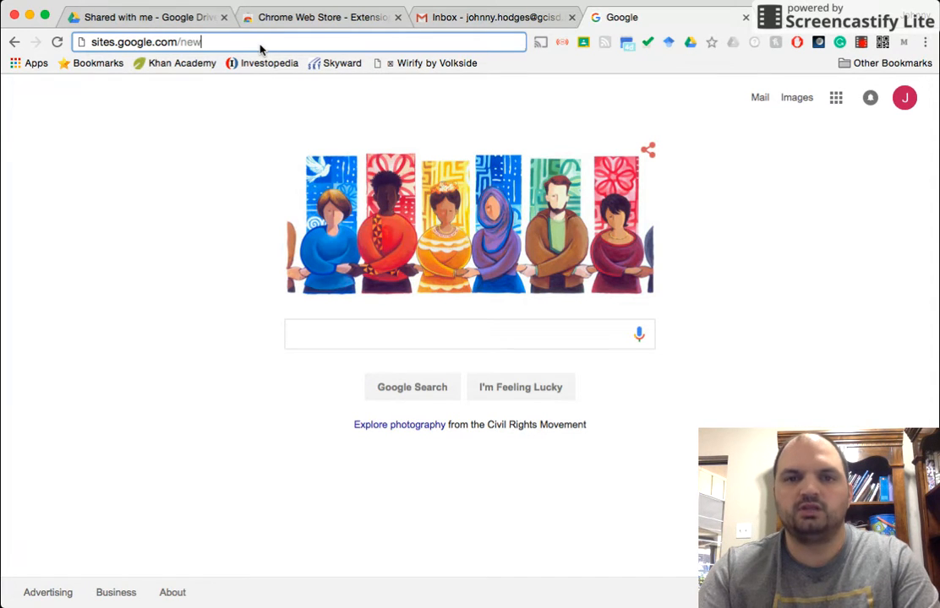
{"action": "key", "text": "Return"}
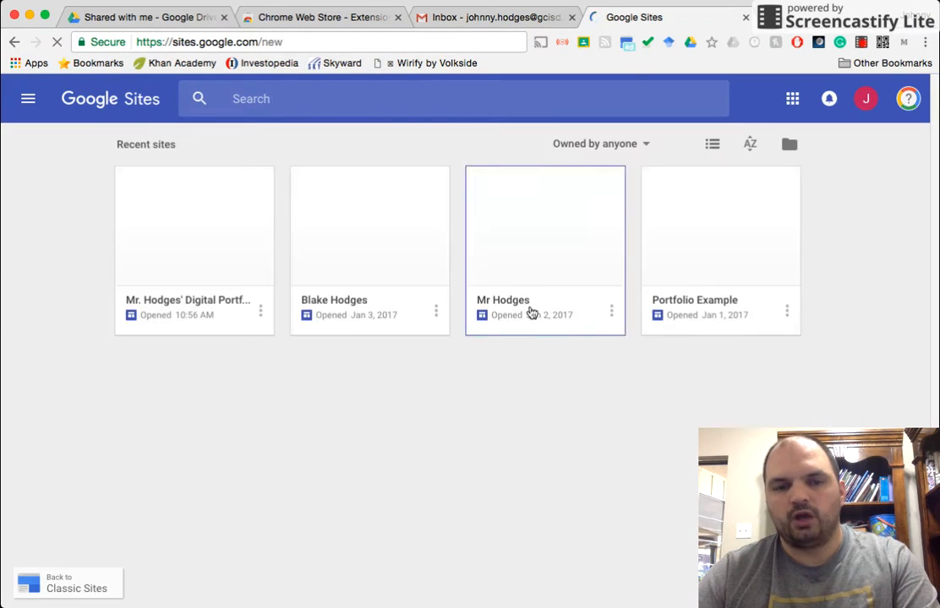
Step: Create a new blank site
{"action": "left_click", "coordinate": [867, 105]}
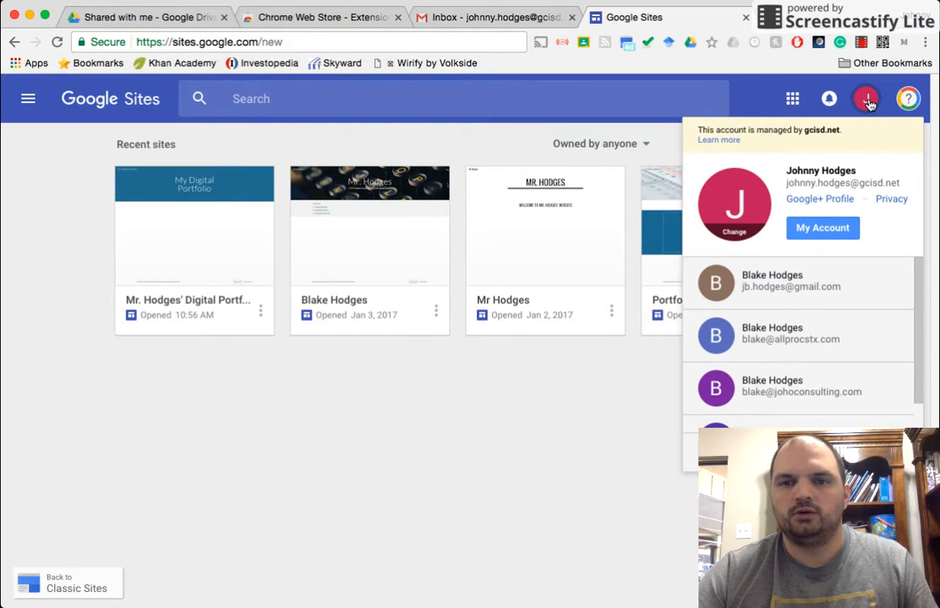
{"action": "left_click", "coordinate": [867, 103]}
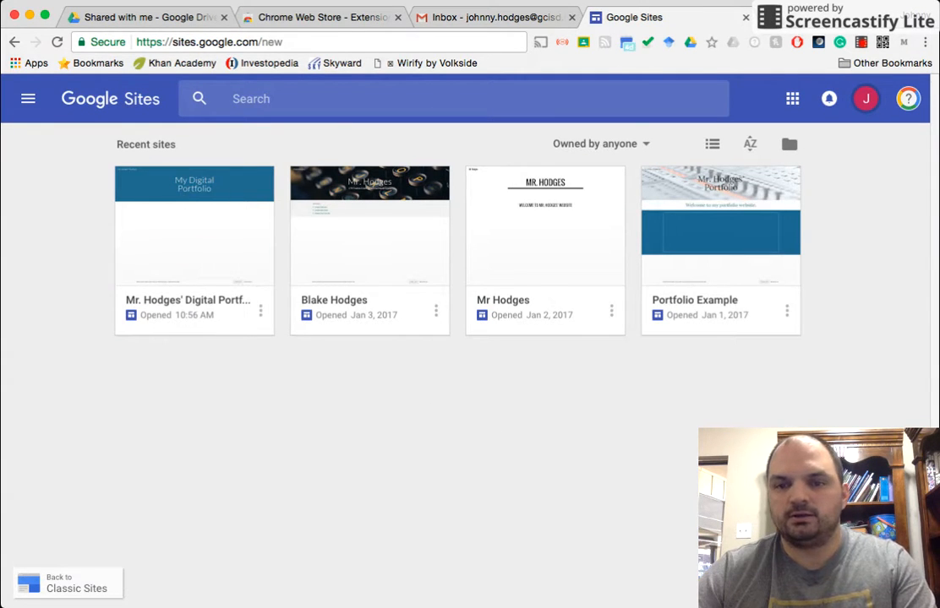
{"action": "left_click", "coordinate": [890, 564]}
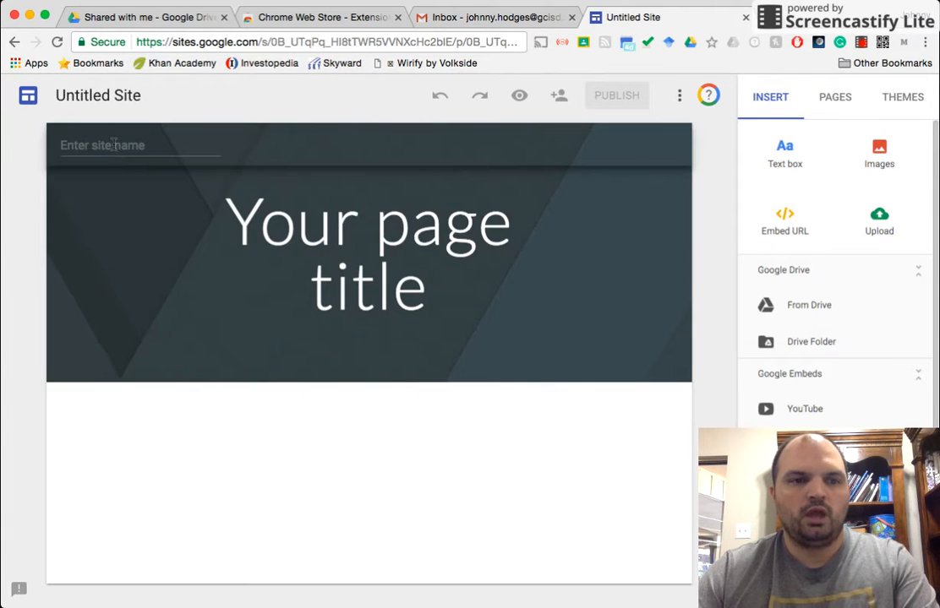
Step: Name the site Mr. Hodges Portfolio
{"action": "left_click", "coordinate": [114, 146]}
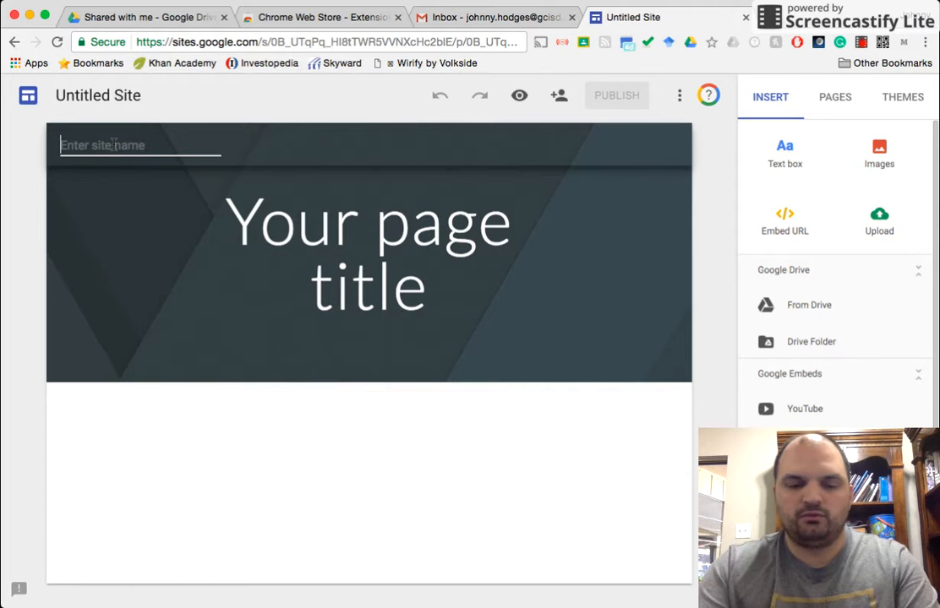
{"action": "type", "text": "Mr. "}
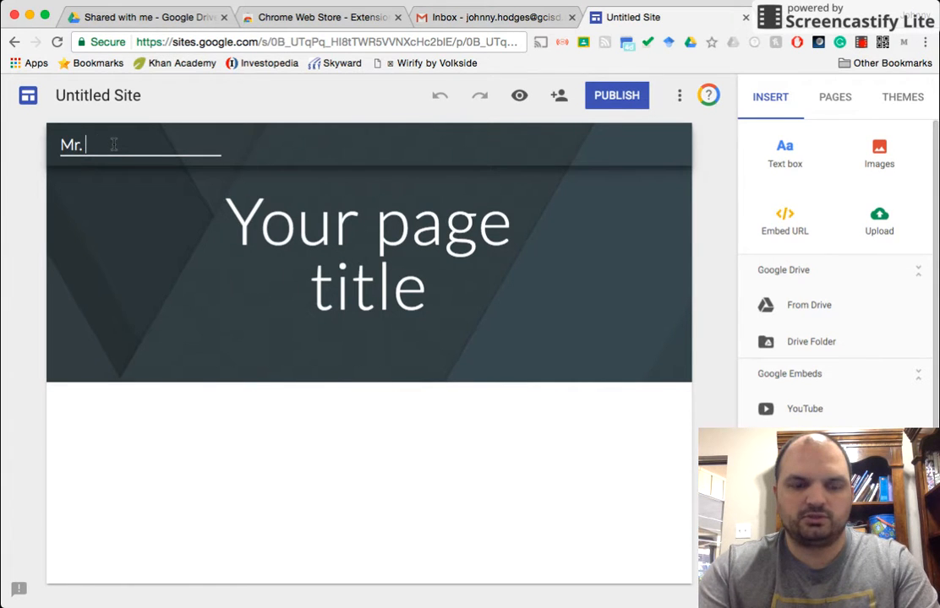
{"action": "type", "text": "Hodges Portfolio"}
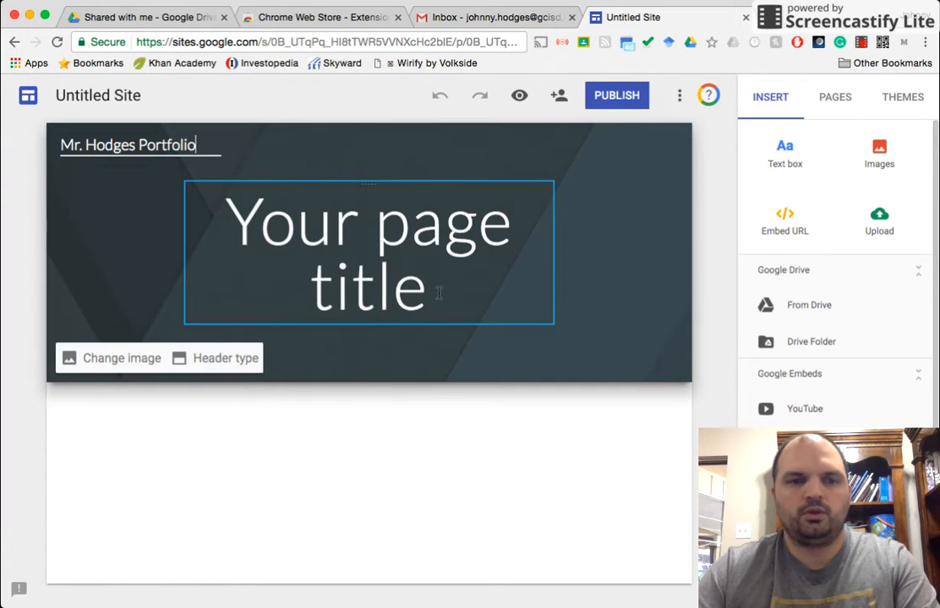
Step: Replace the page title with Mr. Hodges A/V Tech Portfolio
{"action": "left_click", "coordinate": [435, 294]}
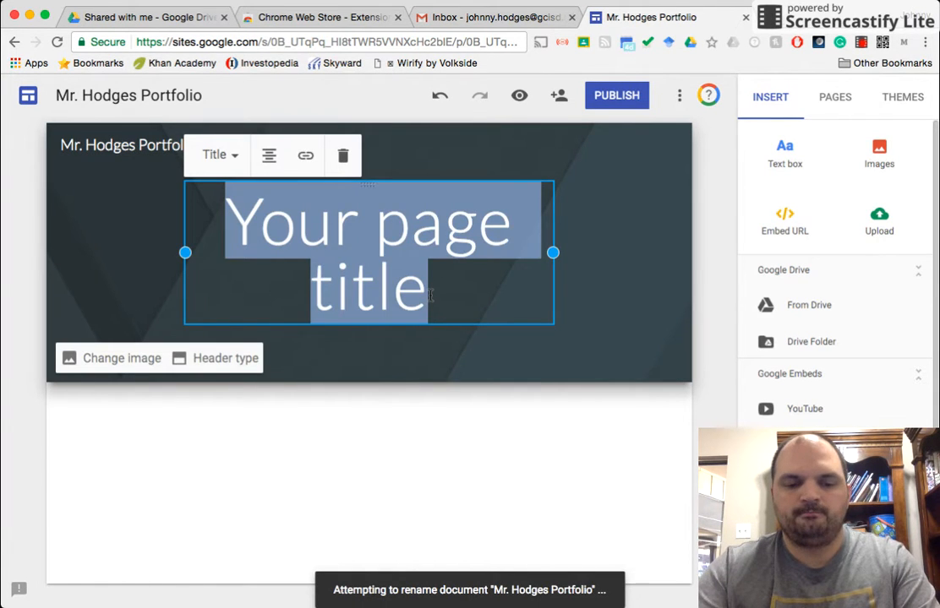
{"action": "type", "text": "Mr. Hod"}
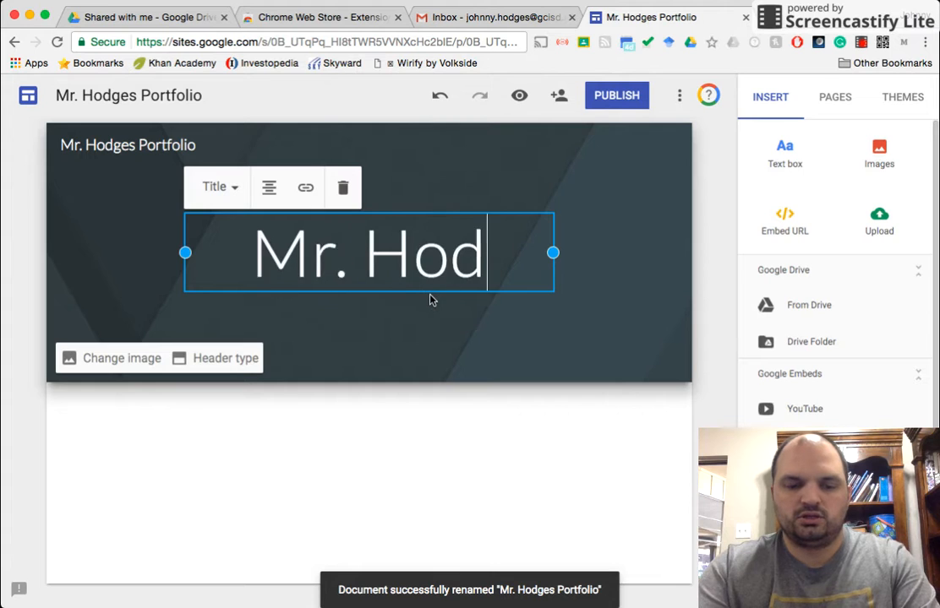
{"action": "type", "text": "ges A/V"}
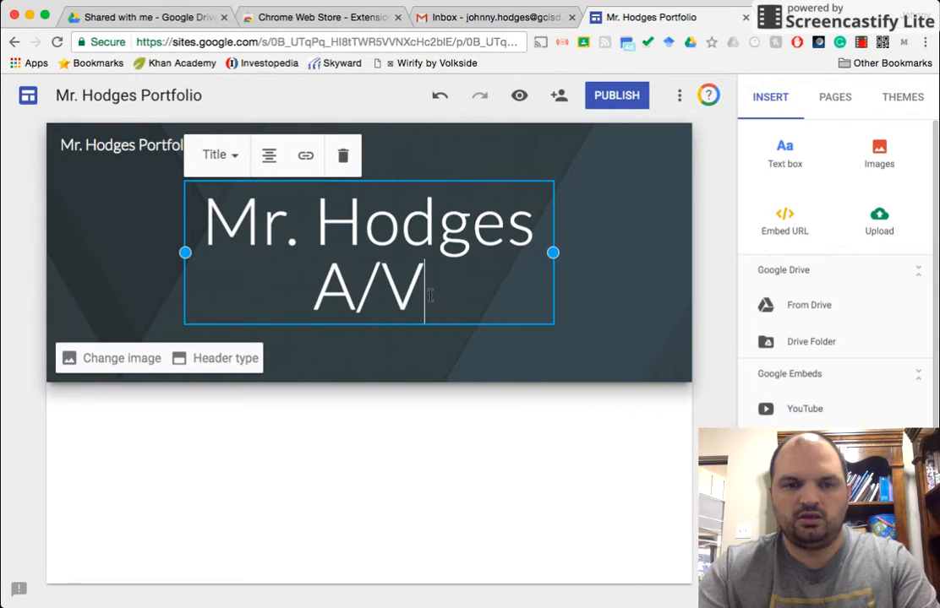
{"action": "type", "text": " Tech Por"}
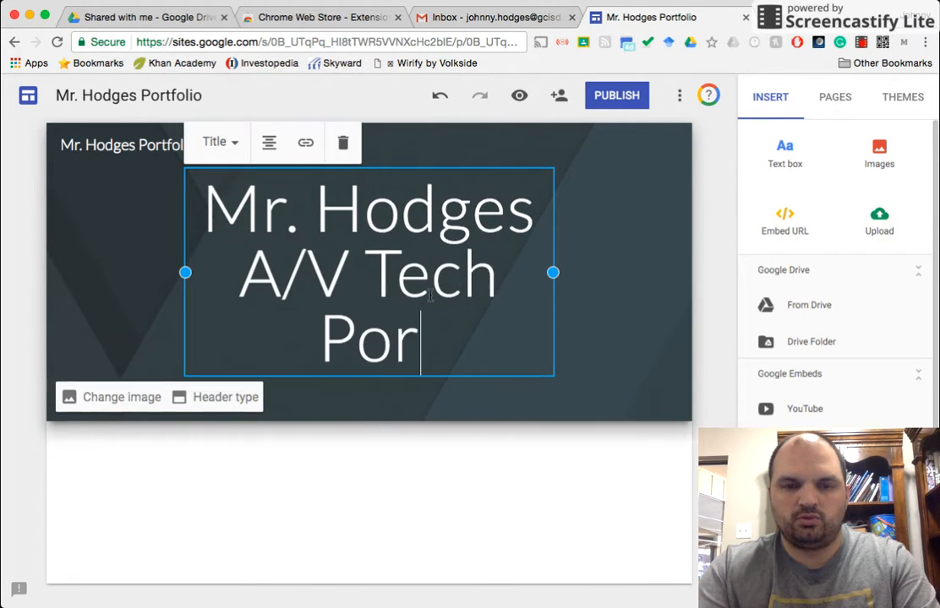
{"action": "type", "text": "tfolio"}
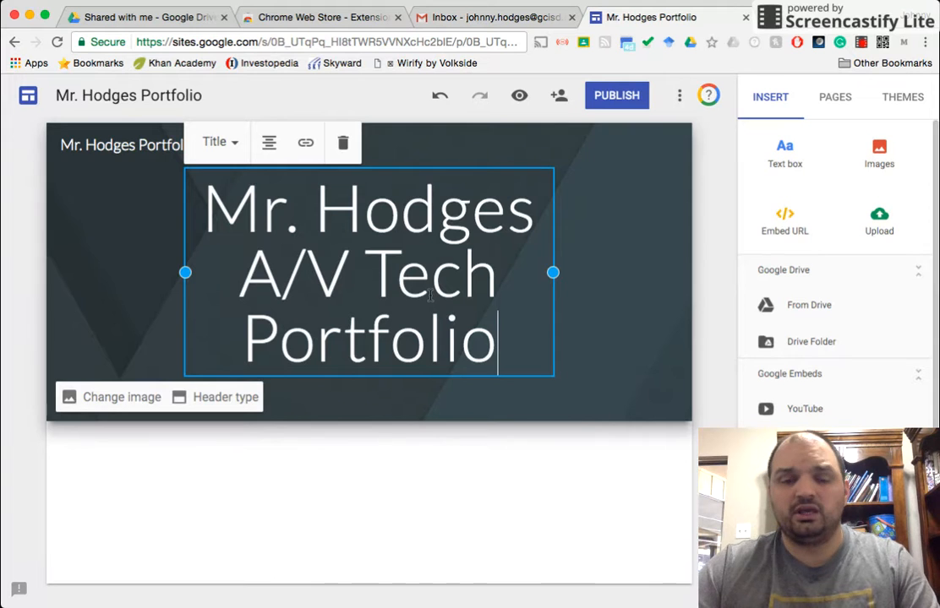
Step: Add a text box below the header reading Welcome to my website
{"action": "left_click", "coordinate": [384, 474]}
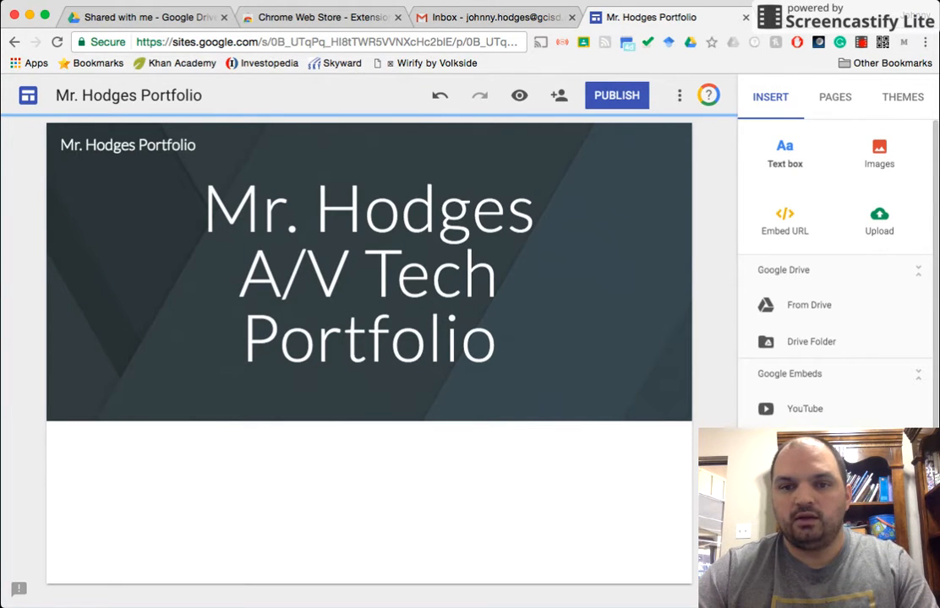
{"action": "left_click", "coordinate": [784, 154]}
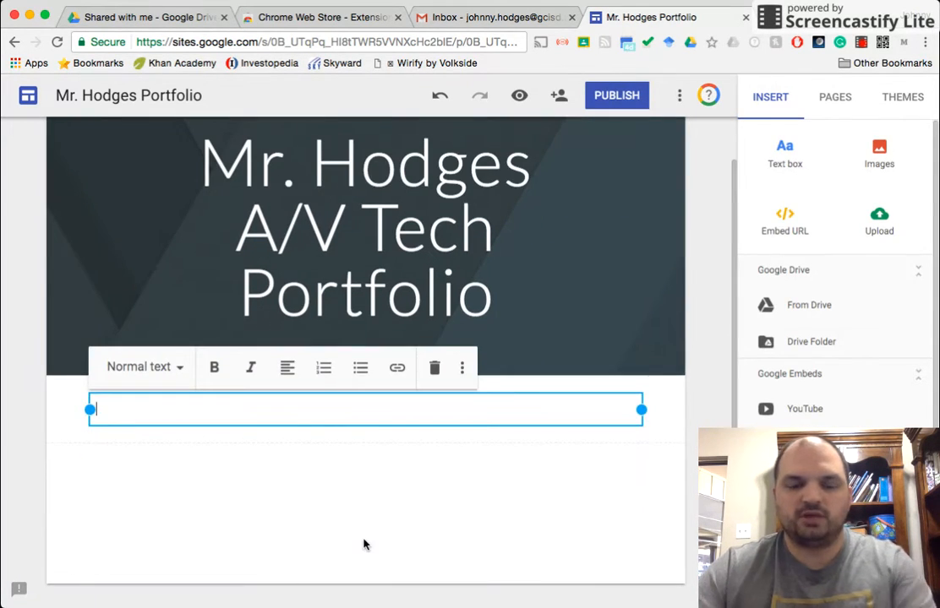
{"action": "type", "text": "Welcome to my wel"}
{"action": "key", "text": "BackSpace"}
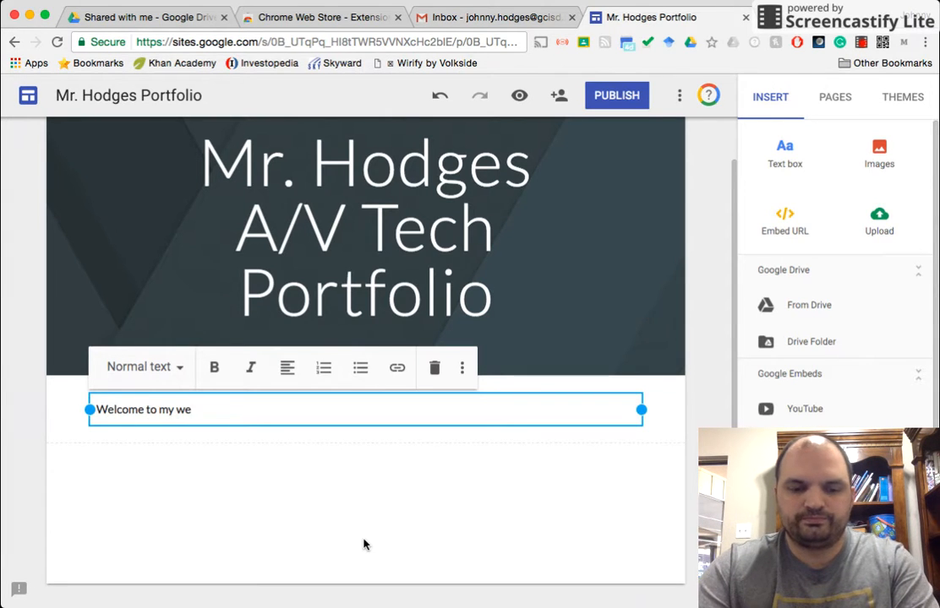
{"action": "type", "text": "bsite"}
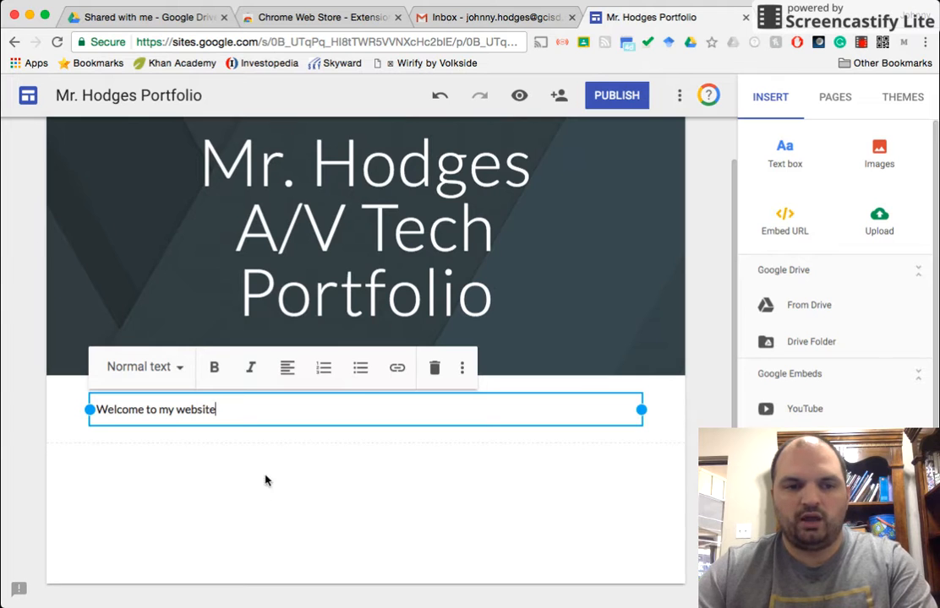
Step: Try the Title style on the welcome text, then return it to Normal text
{"action": "left_click_drag", "start_coordinate": [218, 409], "coordinate": [91, 409]}
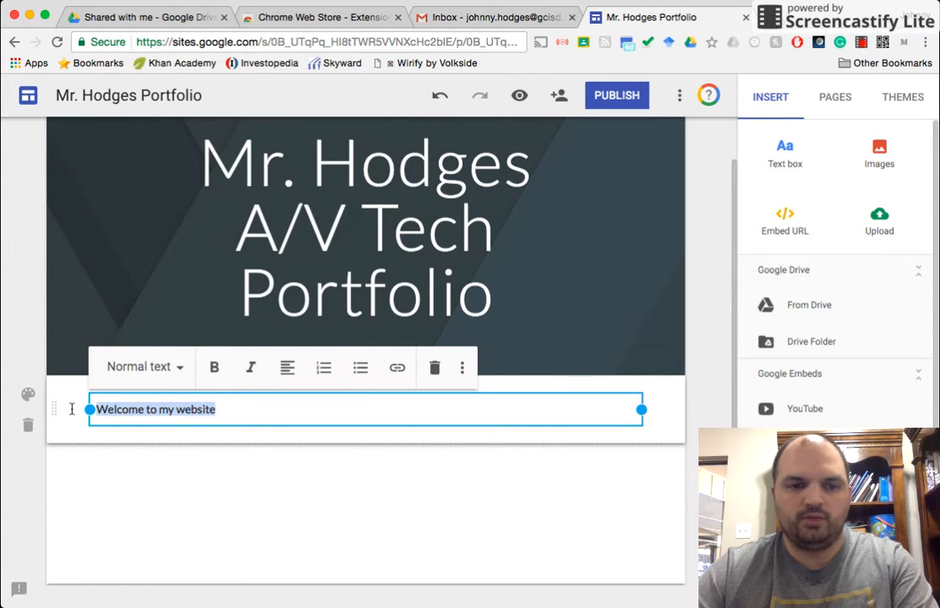
{"action": "left_click", "coordinate": [184, 370]}
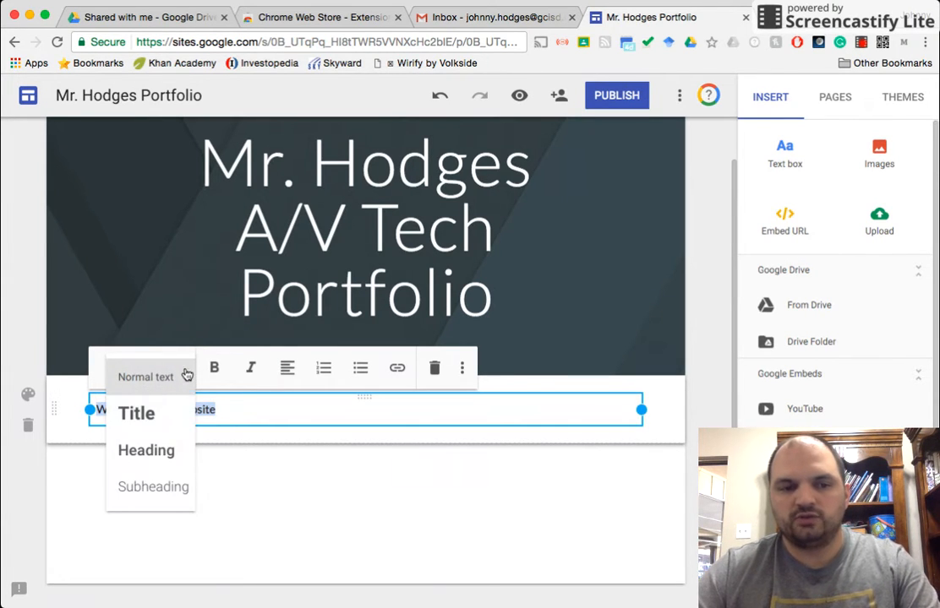
{"action": "left_click", "coordinate": [166, 414]}
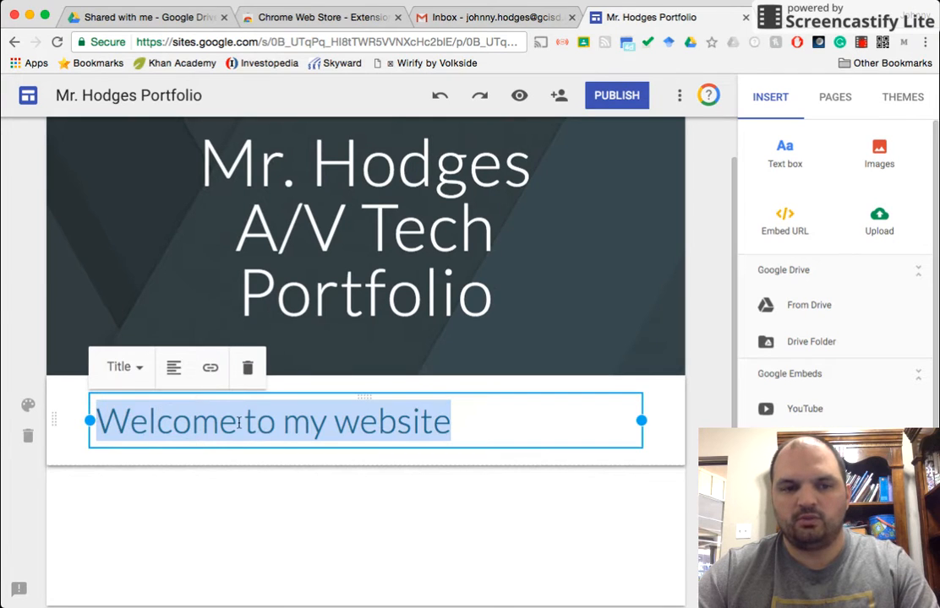
{"action": "left_click", "coordinate": [144, 367]}
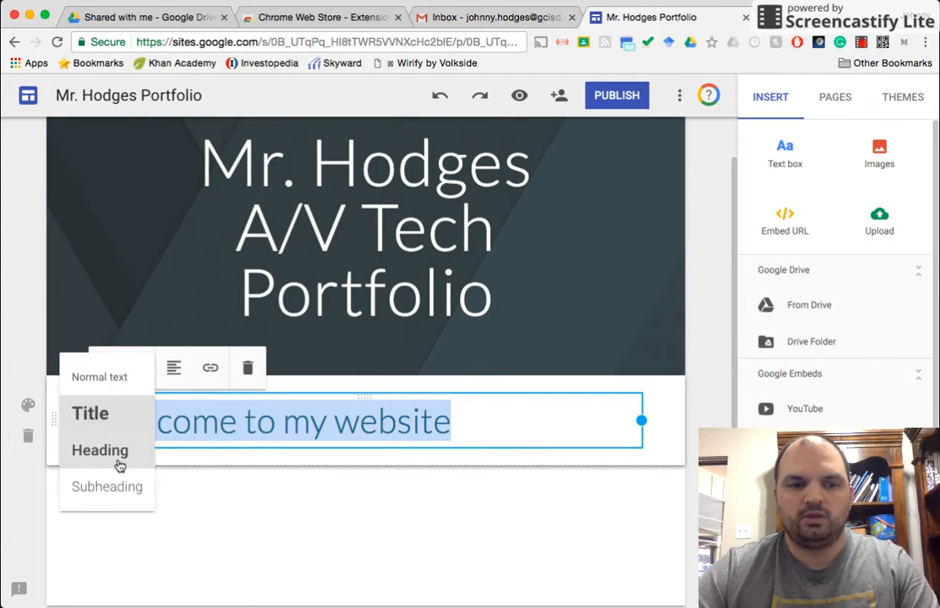
{"action": "left_click", "coordinate": [101, 377]}
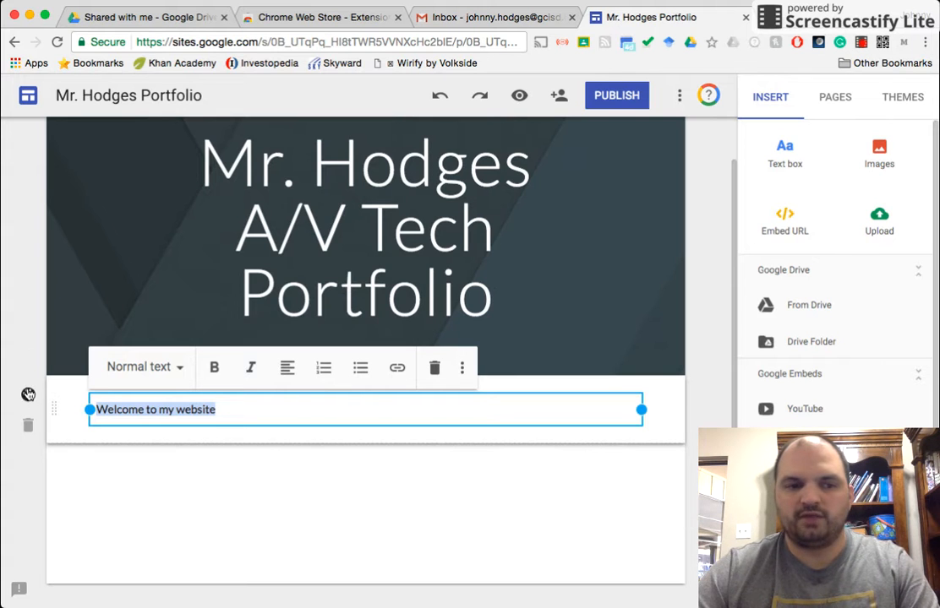
Step: Set the welcome section's style to Emphasis 2
{"action": "left_click", "coordinate": [156, 475]}
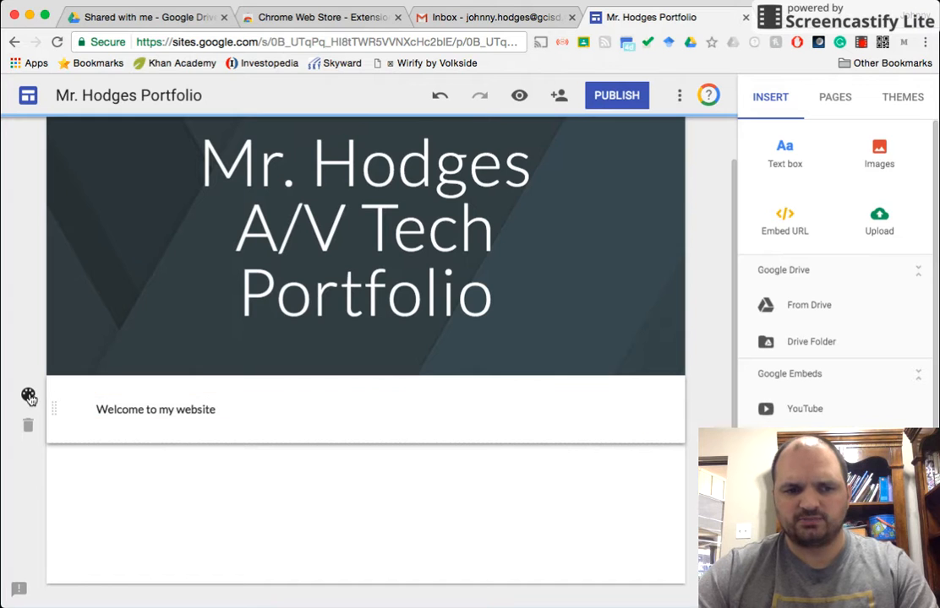
{"action": "left_click", "coordinate": [28, 397]}
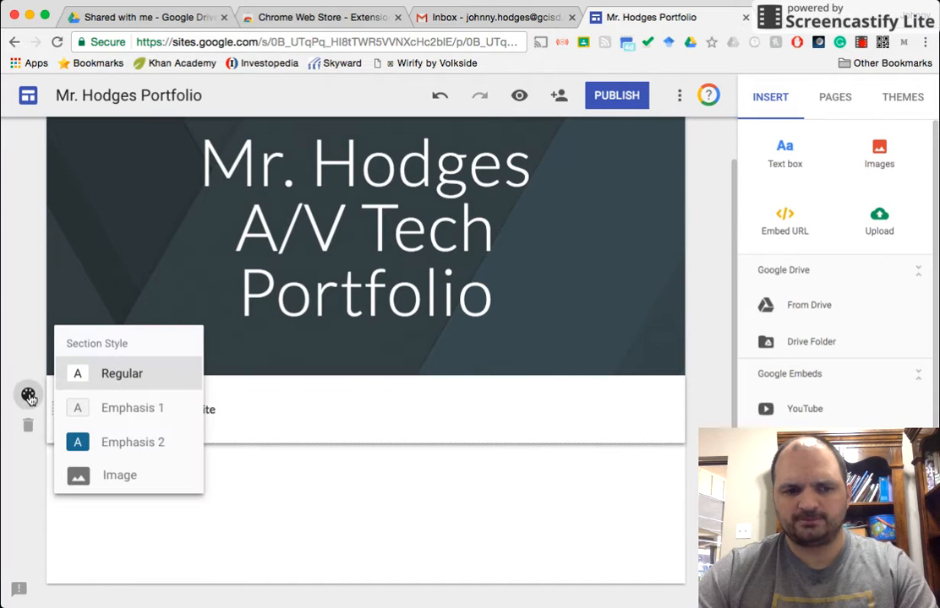
{"action": "left_click", "coordinate": [129, 443]}
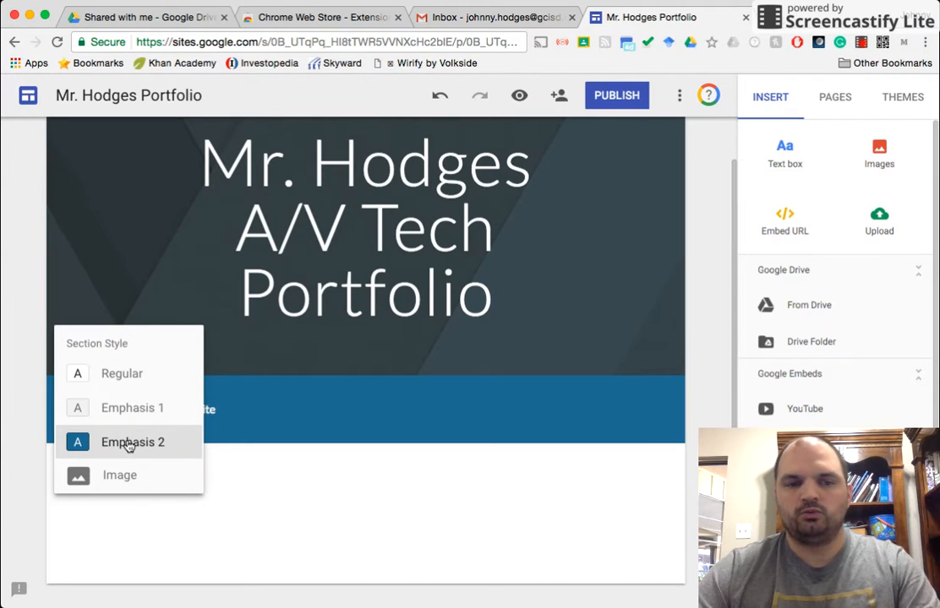
{"action": "left_click", "coordinate": [303, 545]}
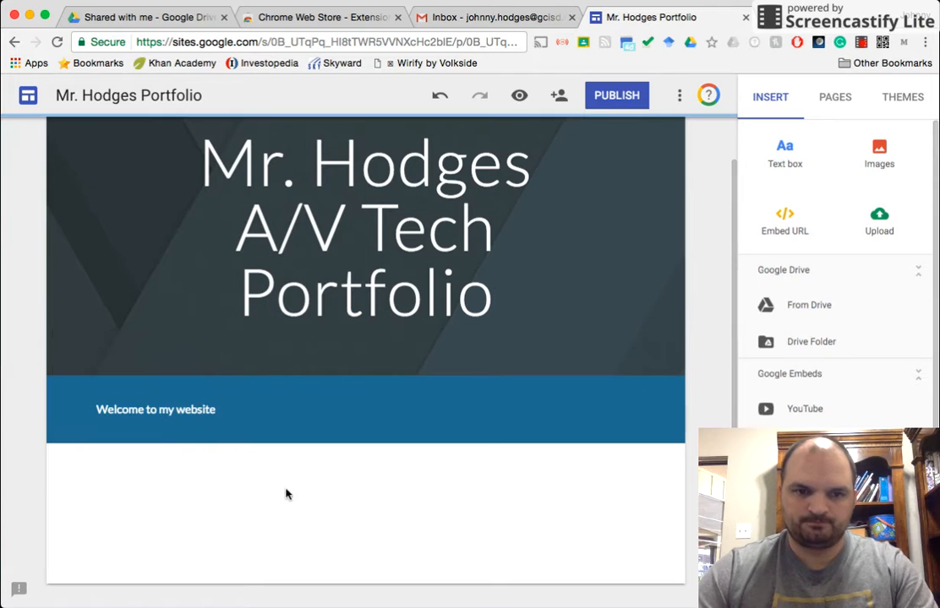
{"action": "mouse_move", "coordinate": [156, 283]}
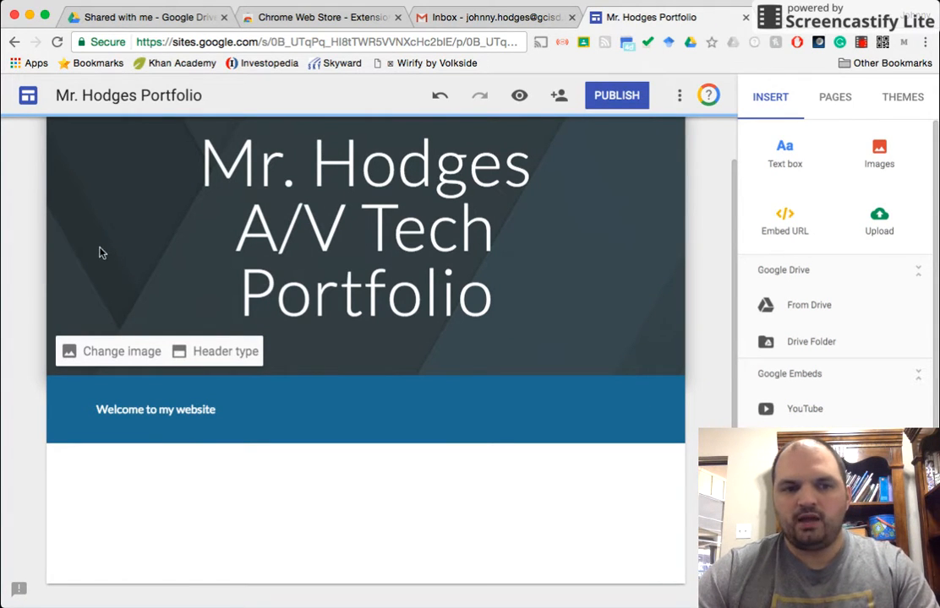
{"action": "left_click", "coordinate": [99, 351]}
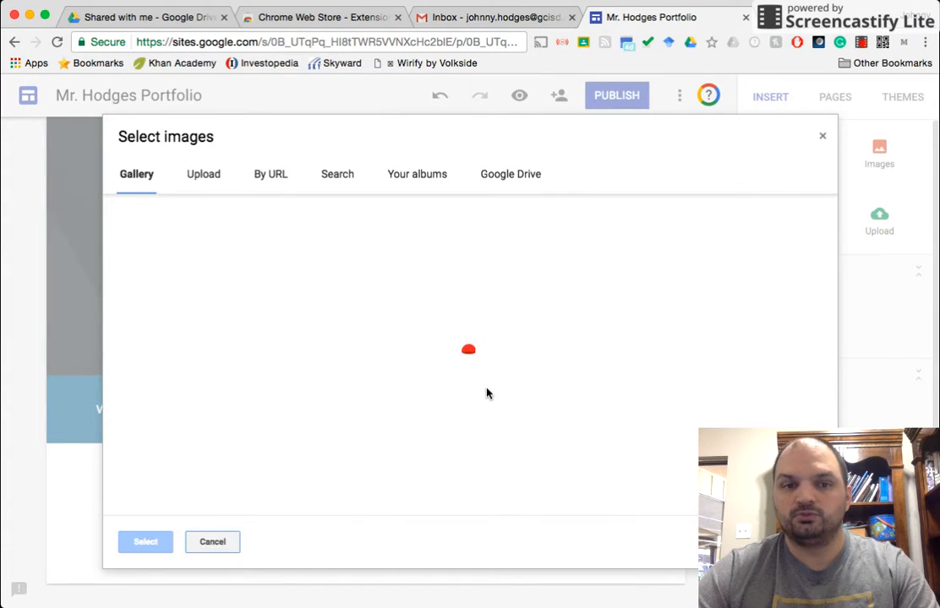
{"action": "left_click", "coordinate": [168, 270]}
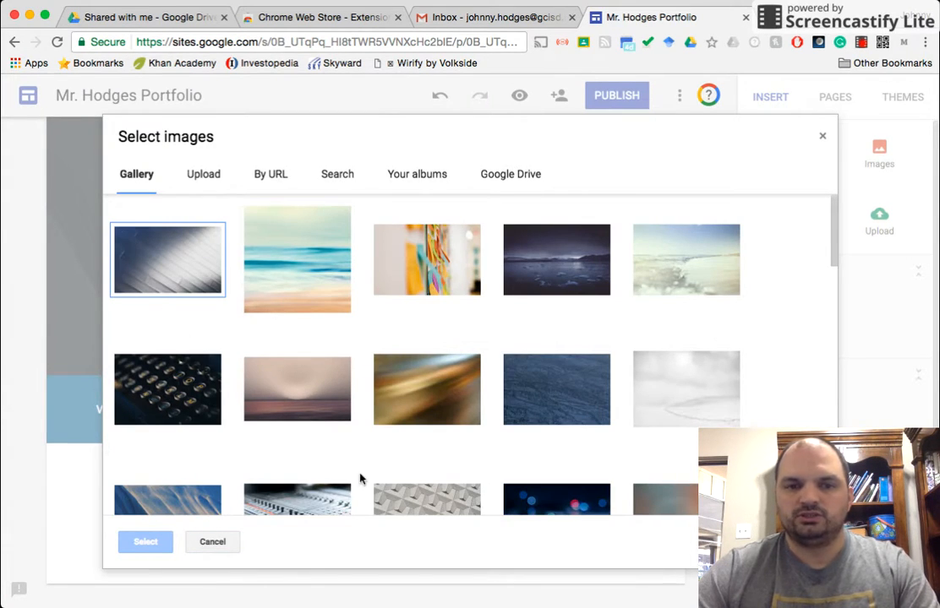
{"action": "left_click", "coordinate": [204, 541]}
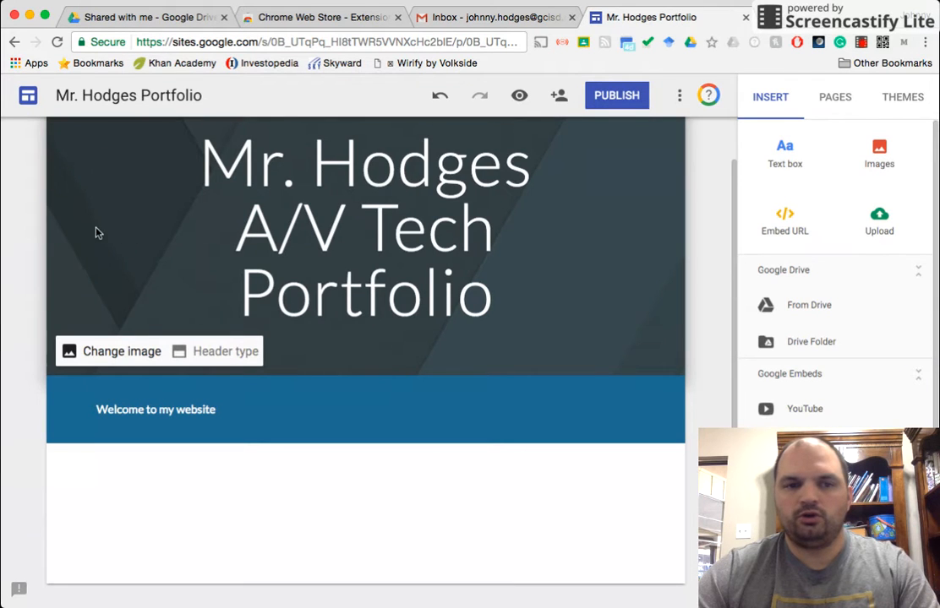
Step: Replace the home page header image with the laptop and coffee cup photo from the gallery
{"action": "left_click", "coordinate": [112, 361]}
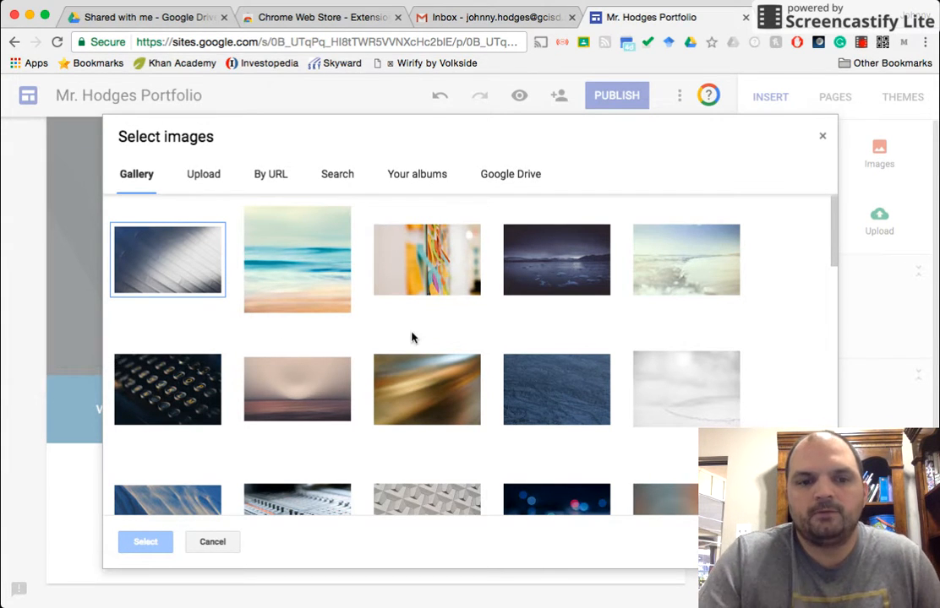
{"action": "scroll", "coordinate": [420, 339], "scroll_direction": "down", "scroll_amount": 3}
{"action": "scroll", "coordinate": [420, 339], "scroll_direction": "down", "scroll_amount": 5}
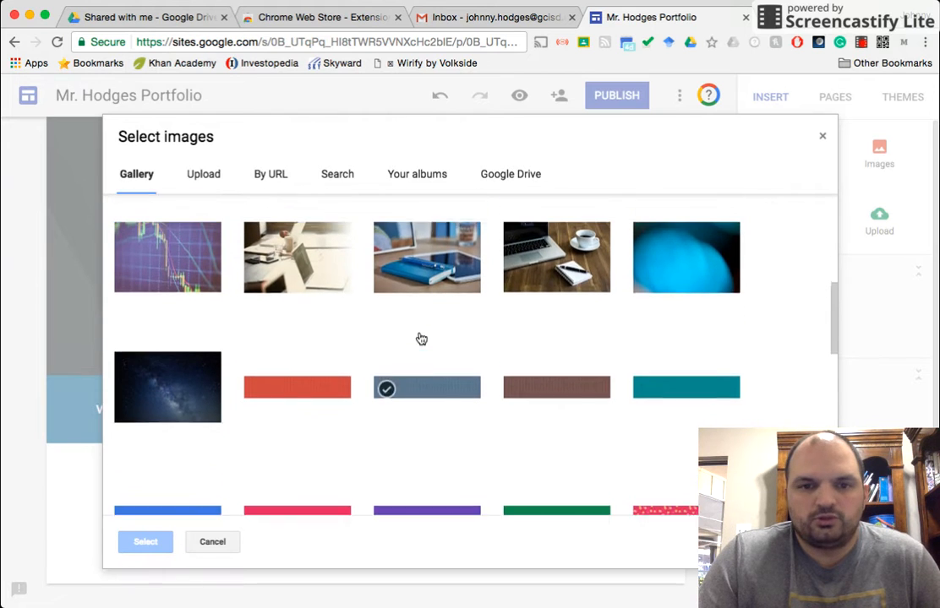
{"action": "scroll", "coordinate": [420, 339], "scroll_direction": "up", "scroll_amount": 2}
{"action": "scroll", "coordinate": [420, 339], "scroll_direction": "up", "scroll_amount": 1}
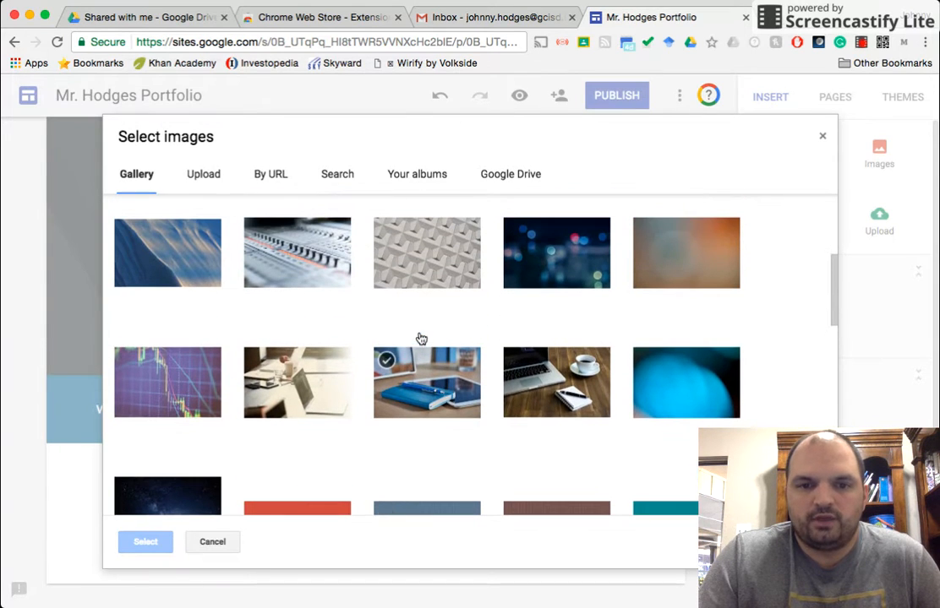
{"action": "left_click", "coordinate": [557, 386]}
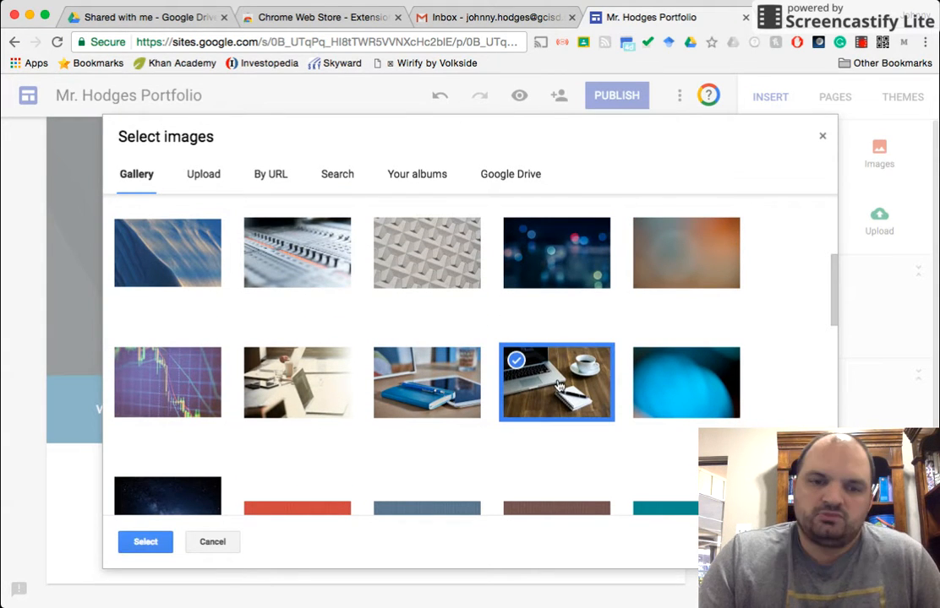
{"action": "left_click", "coordinate": [145, 543]}
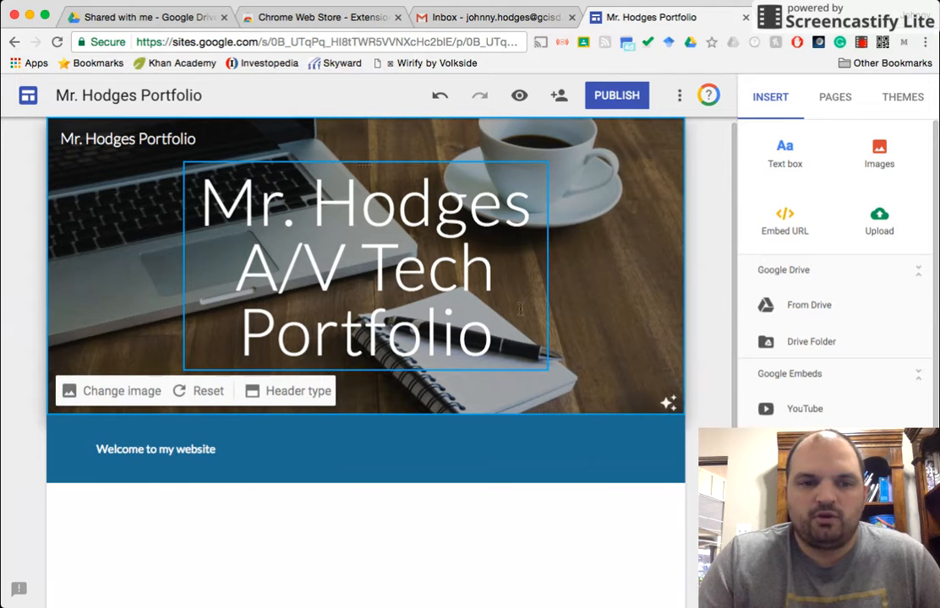
Step: Try the Large banner and Title only header types, then return the header to Banner
{"action": "left_click", "coordinate": [279, 400]}
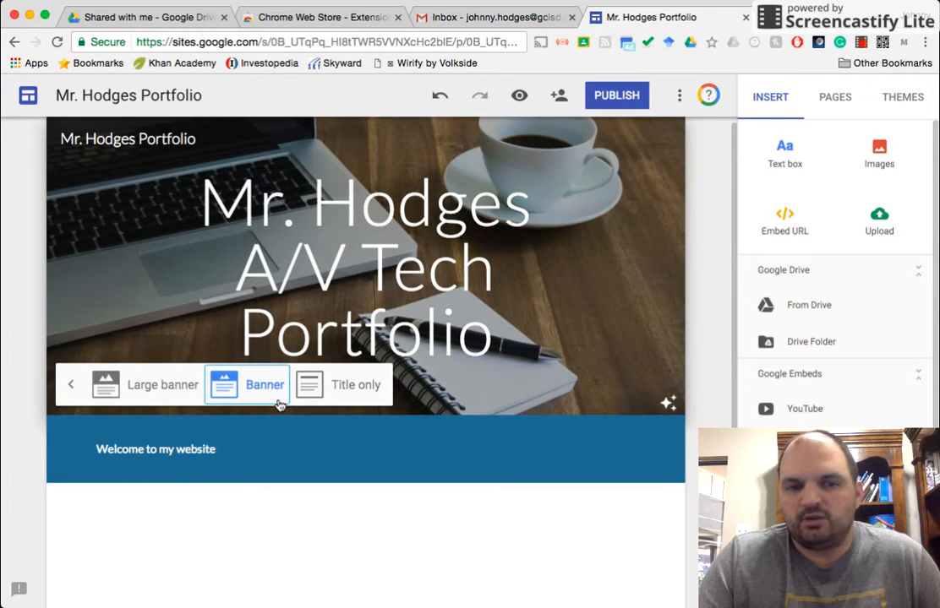
{"action": "left_click", "coordinate": [152, 390]}
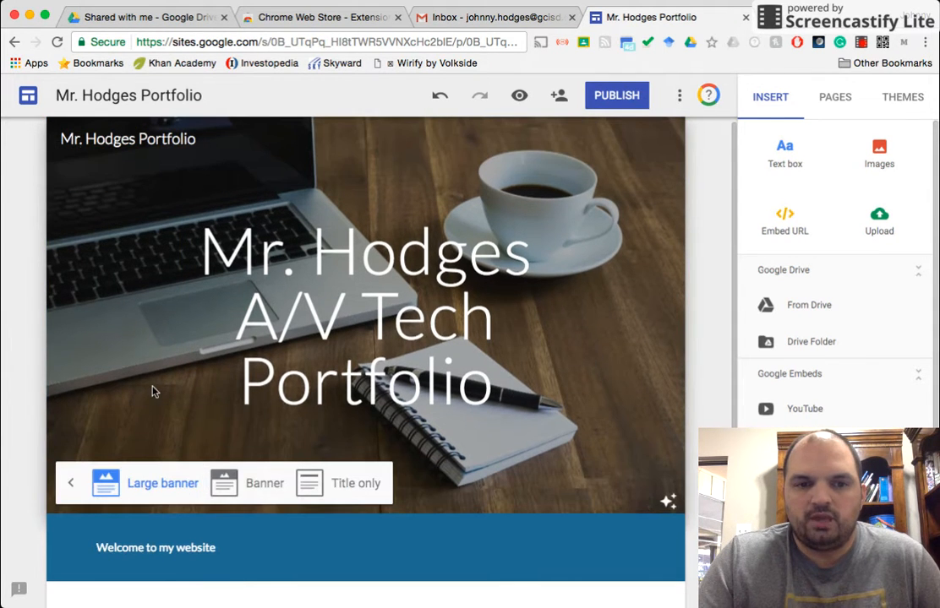
{"action": "left_click", "coordinate": [262, 483]}
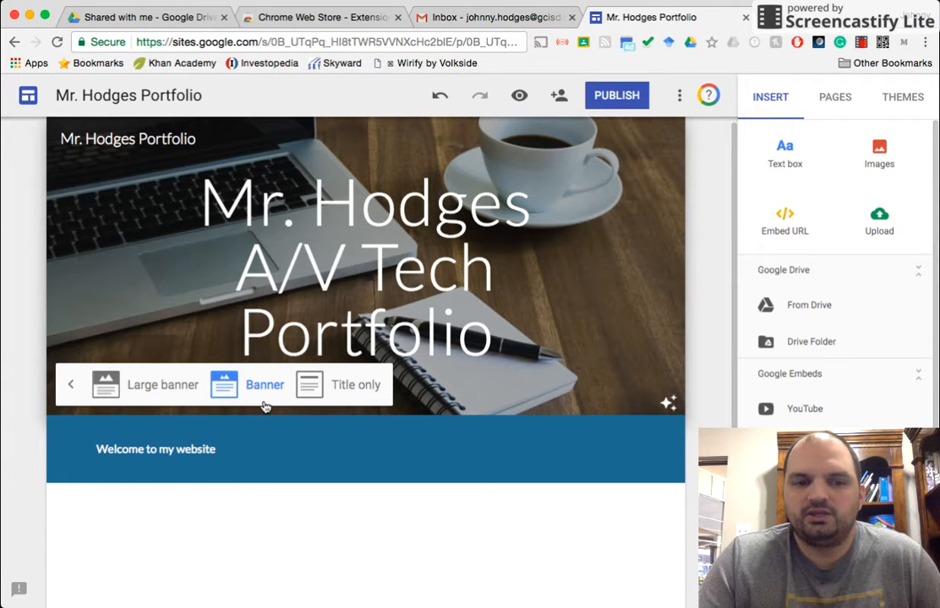
{"action": "left_click", "coordinate": [346, 385]}
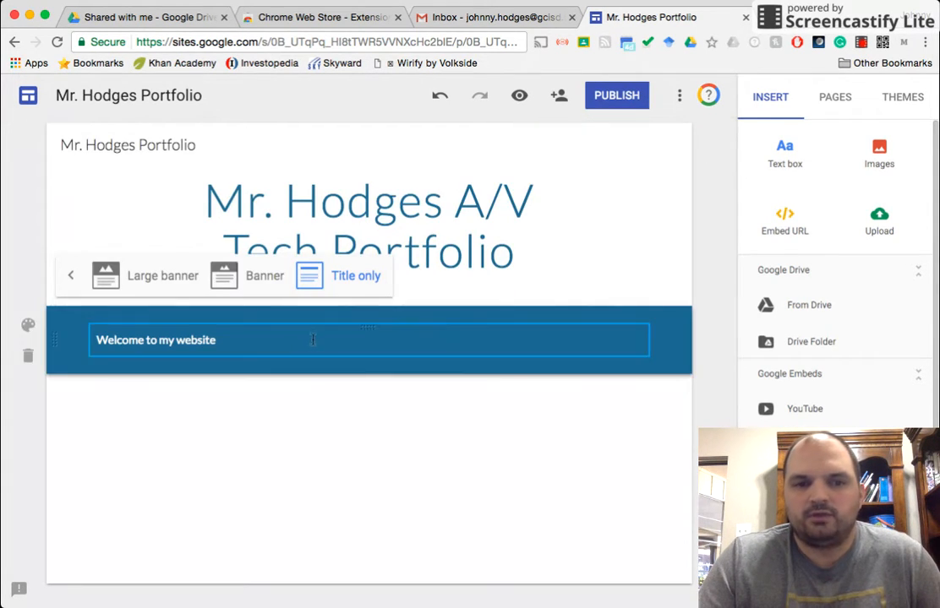
{"action": "left_click", "coordinate": [253, 280]}
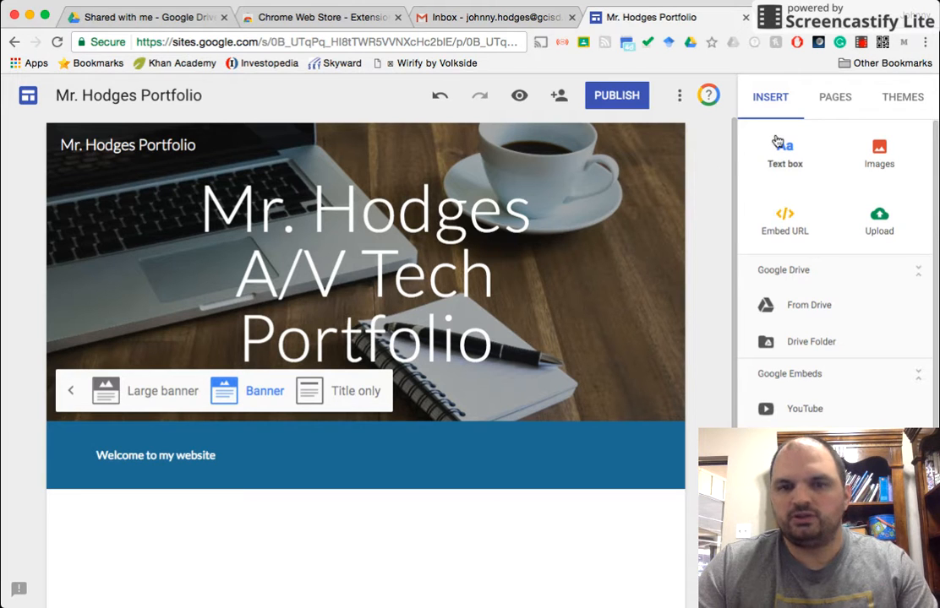
{"action": "left_click", "coordinate": [835, 97]}
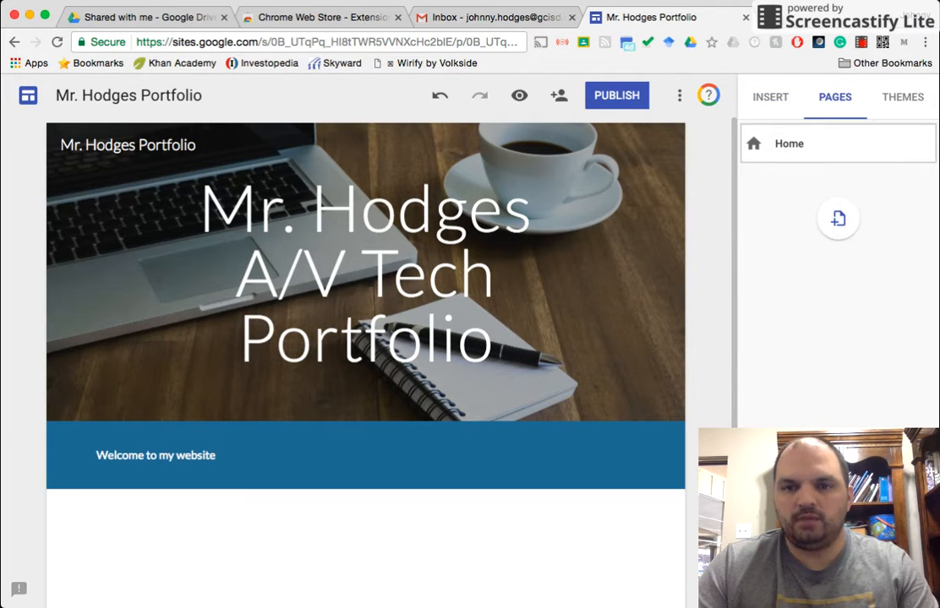
{"action": "left_click", "coordinate": [838, 218]}
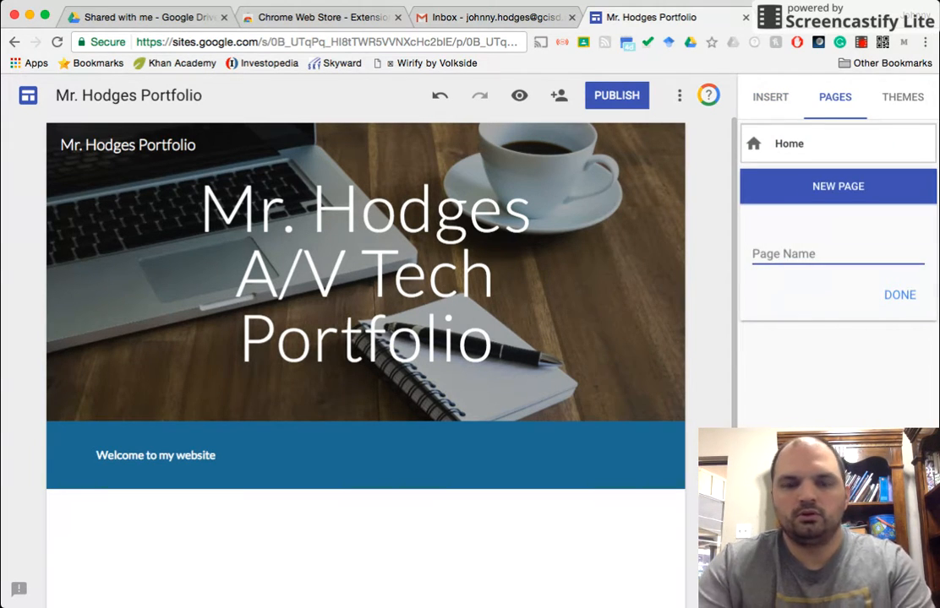
{"action": "left_click", "coordinate": [765, 97]}
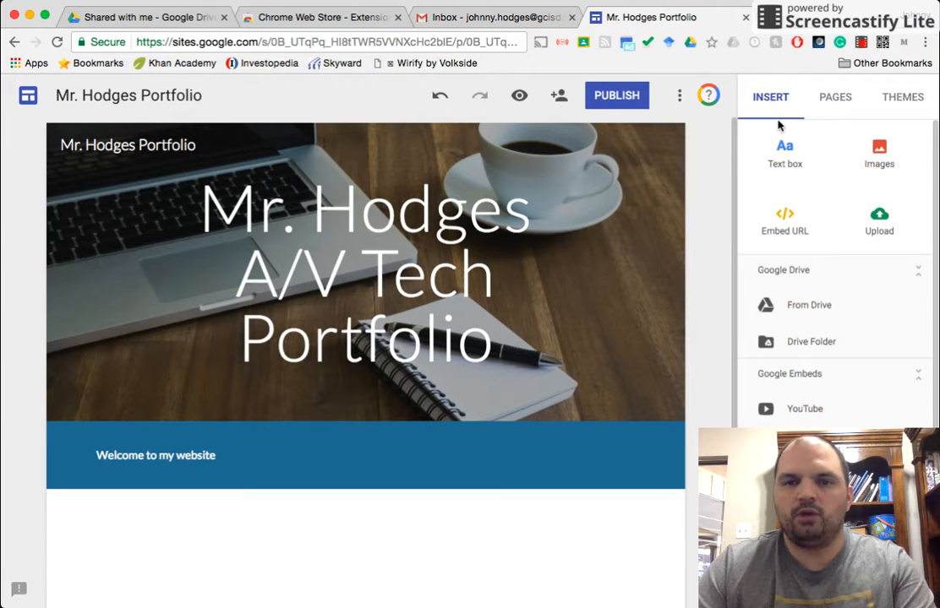
Step: Add a new page named About Me
{"action": "left_click", "coordinate": [834, 97]}
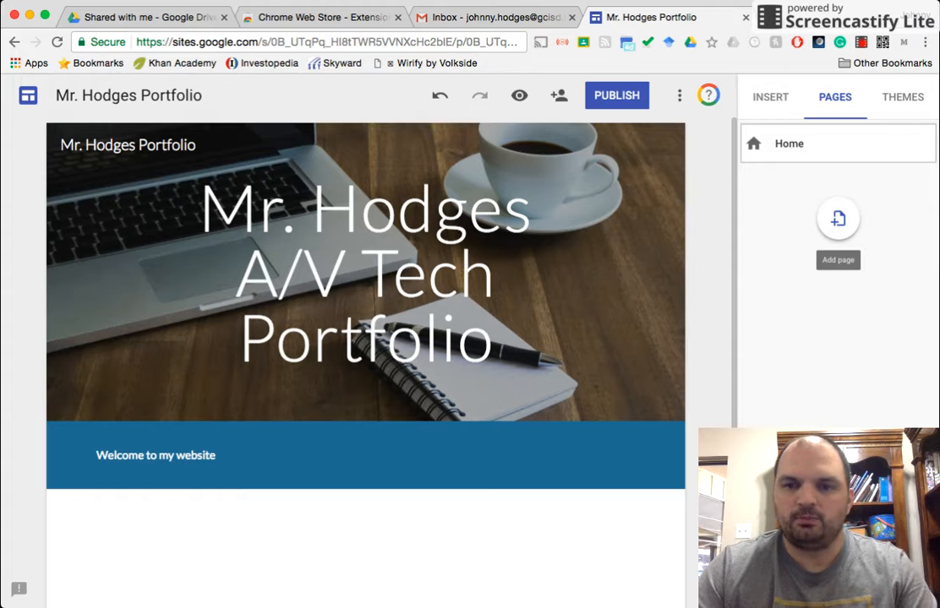
{"action": "left_click", "coordinate": [837, 218]}
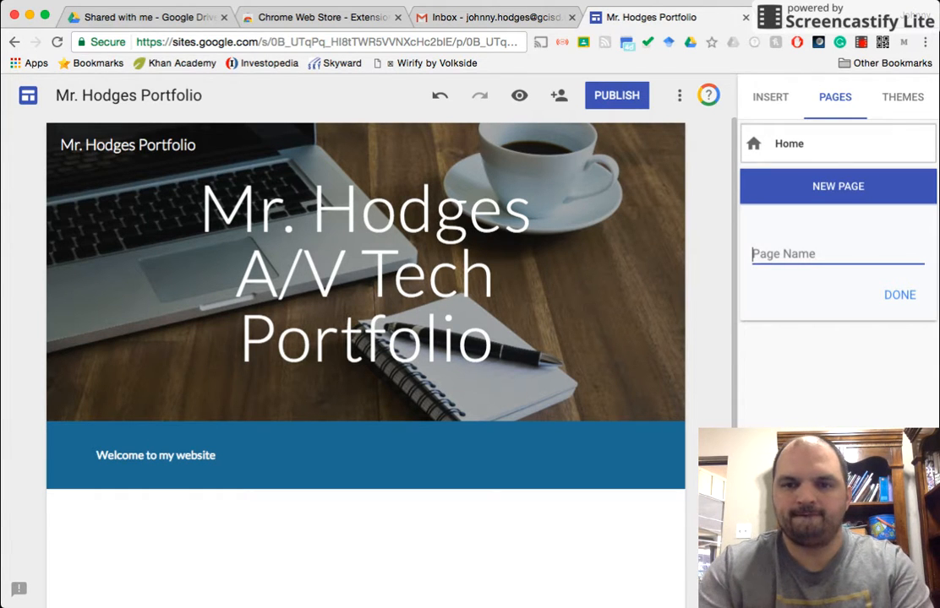
{"action": "type", "text": "About Me"}
{"action": "key", "text": "Return"}
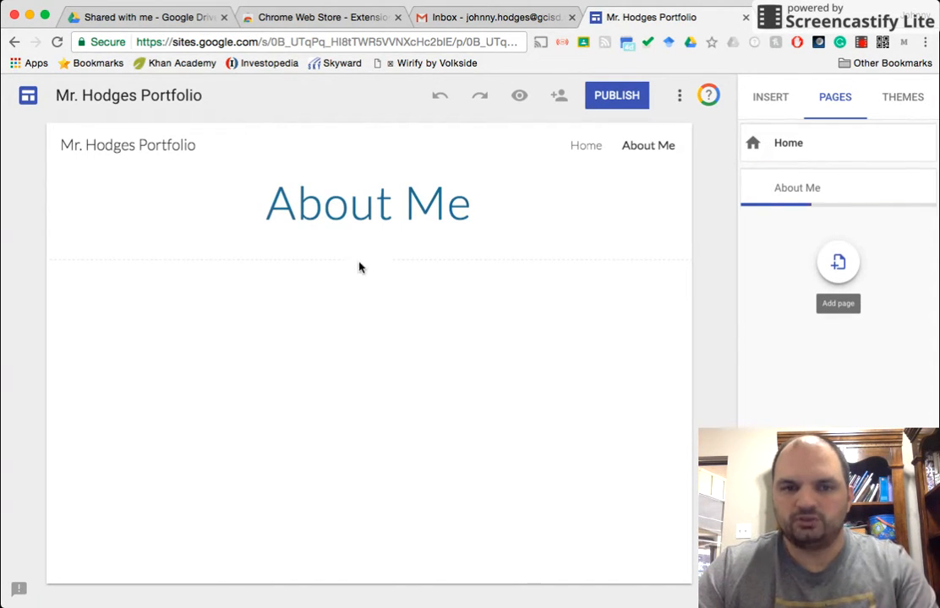
Step: Set the About Me page's header type to Banner
{"action": "mouse_move", "coordinate": [235, 227]}
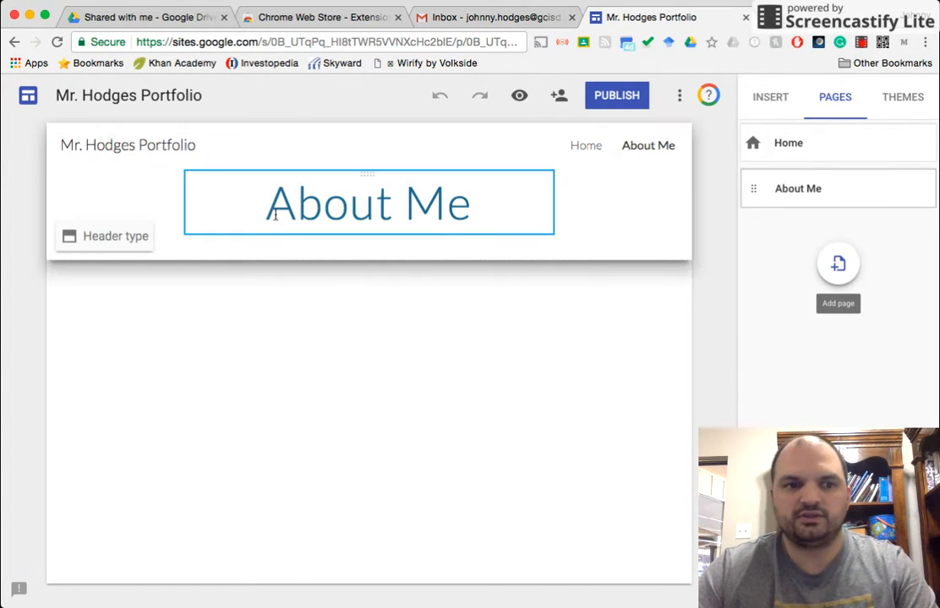
{"action": "left_click", "coordinate": [127, 238]}
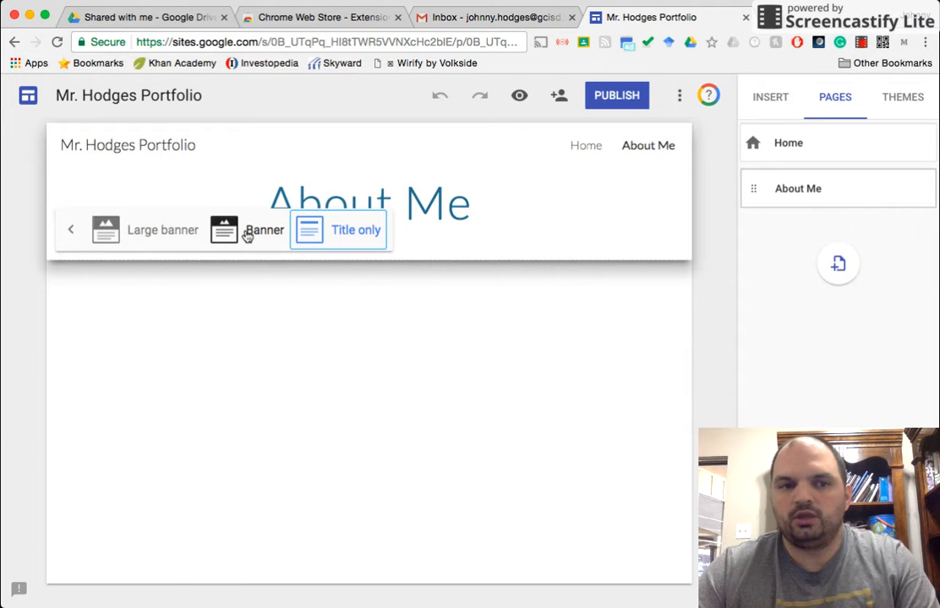
{"action": "left_click", "coordinate": [237, 235]}
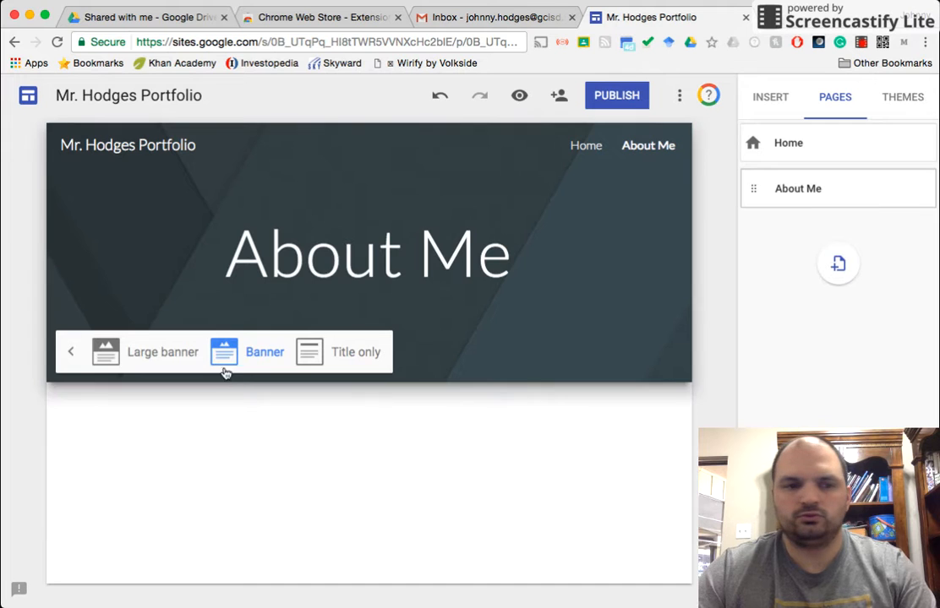
Step: Set the About Me header image to the same laptop and coffee cup gallery photo
{"action": "left_click", "coordinate": [586, 146]}
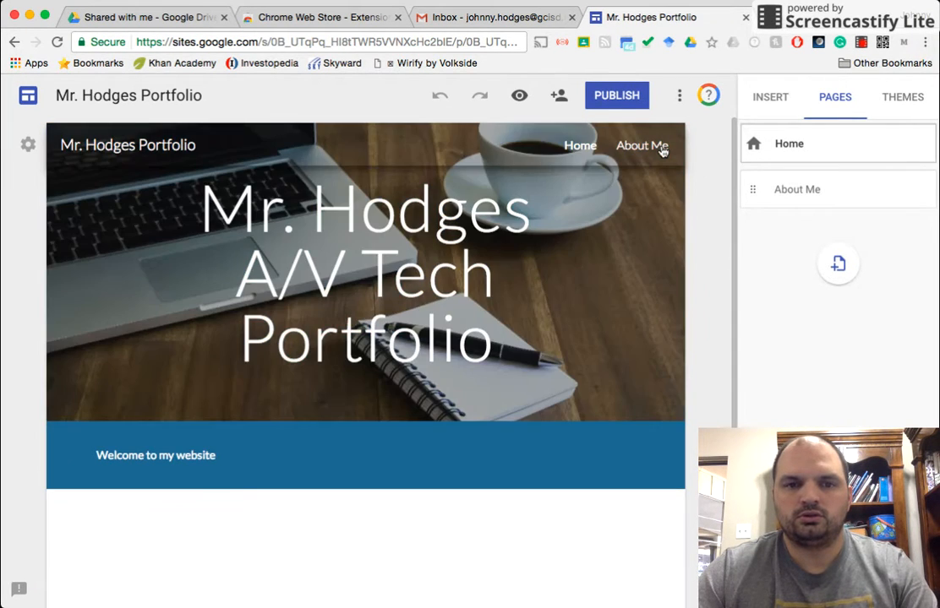
{"action": "left_click", "coordinate": [663, 149]}
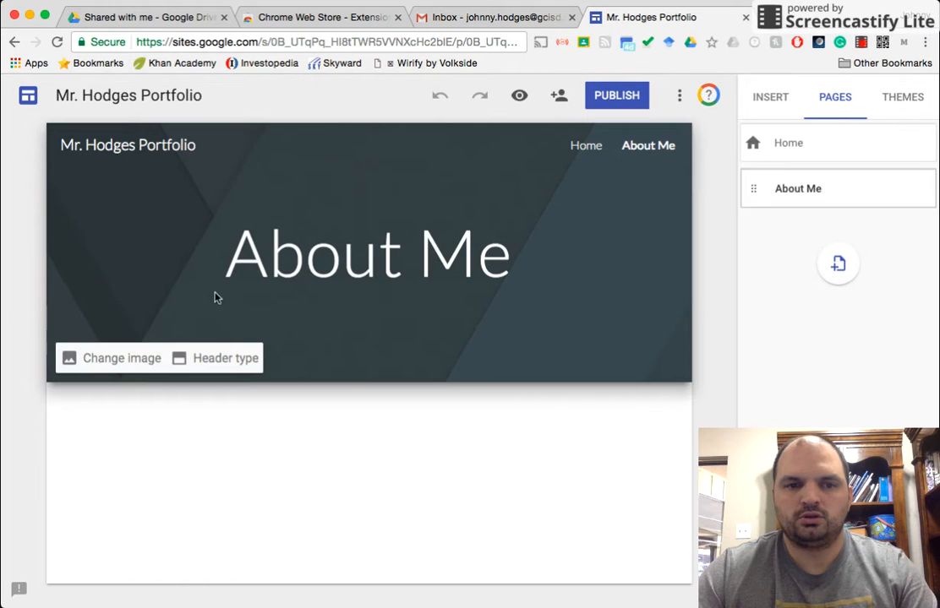
{"action": "left_click", "coordinate": [101, 360]}
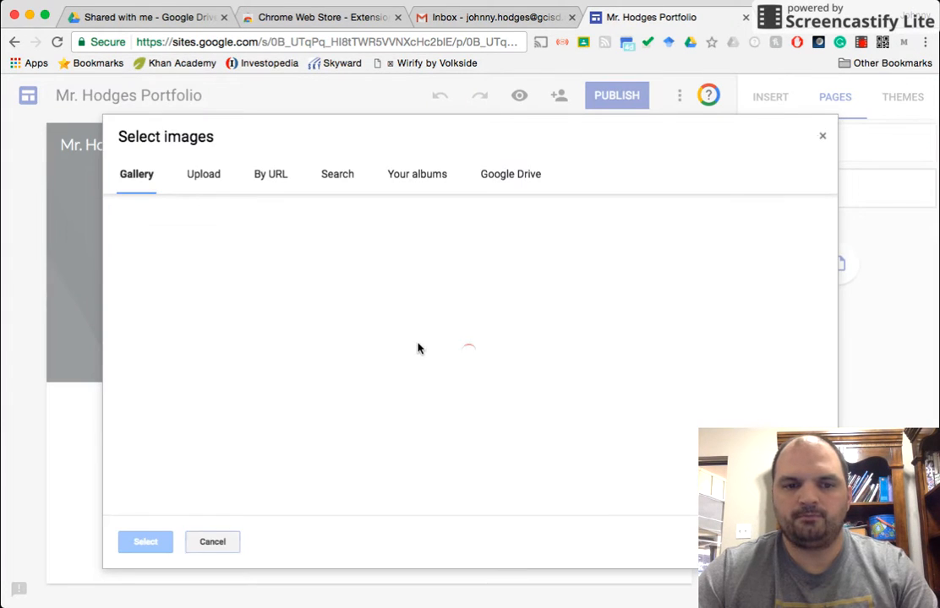
{"action": "scroll", "coordinate": [419, 349], "scroll_direction": "down", "scroll_amount": 5}
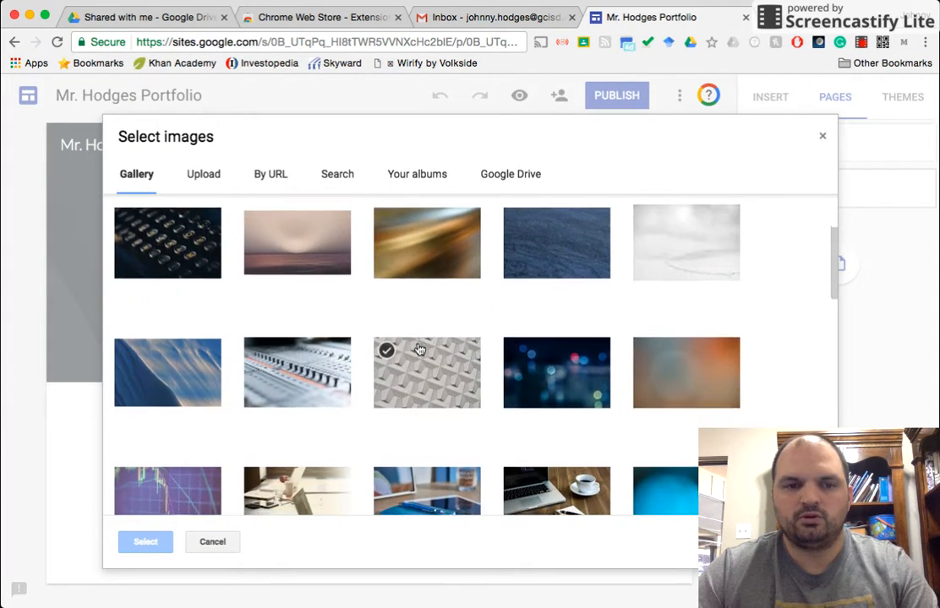
{"action": "scroll", "coordinate": [419, 349], "scroll_direction": "down", "scroll_amount": 3}
{"action": "scroll", "coordinate": [439, 346], "scroll_direction": "up", "scroll_amount": 2}
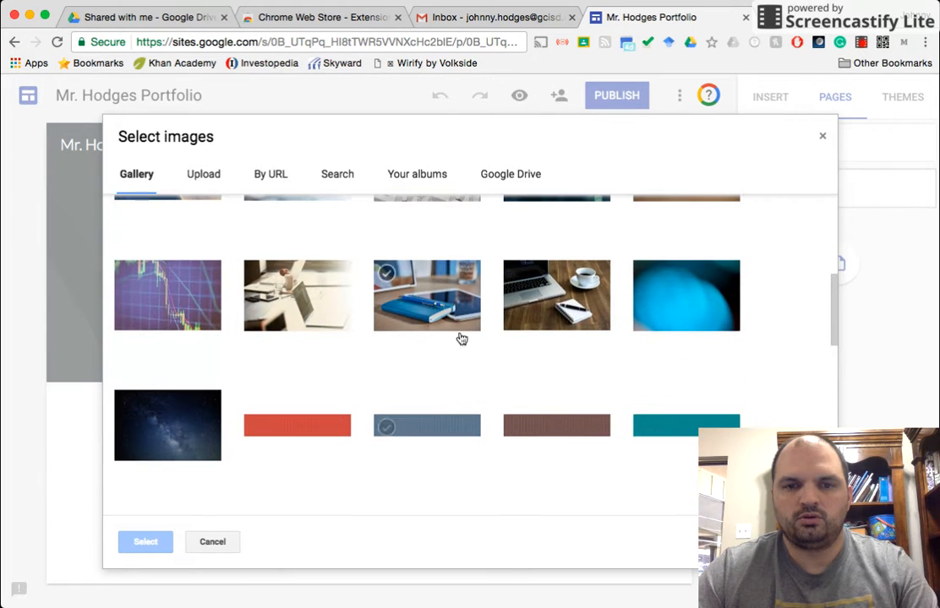
{"action": "left_click", "coordinate": [556, 296]}
{"action": "left_click", "coordinate": [144, 542]}
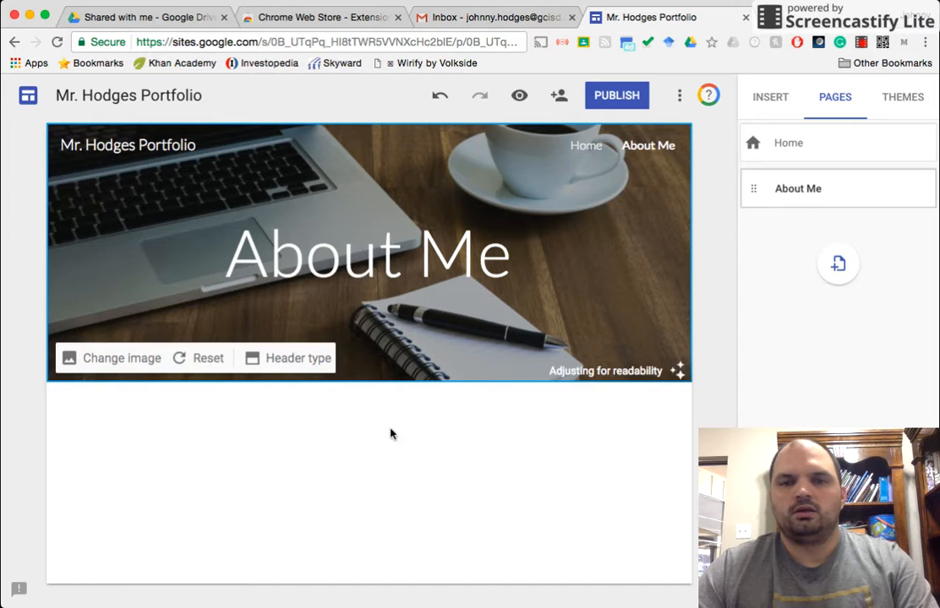
Step: Add a text box on About Me introducing yourself by name, mentioning sports and technology, and the Principles of A/V class portfolio
{"action": "left_click", "coordinate": [768, 100]}
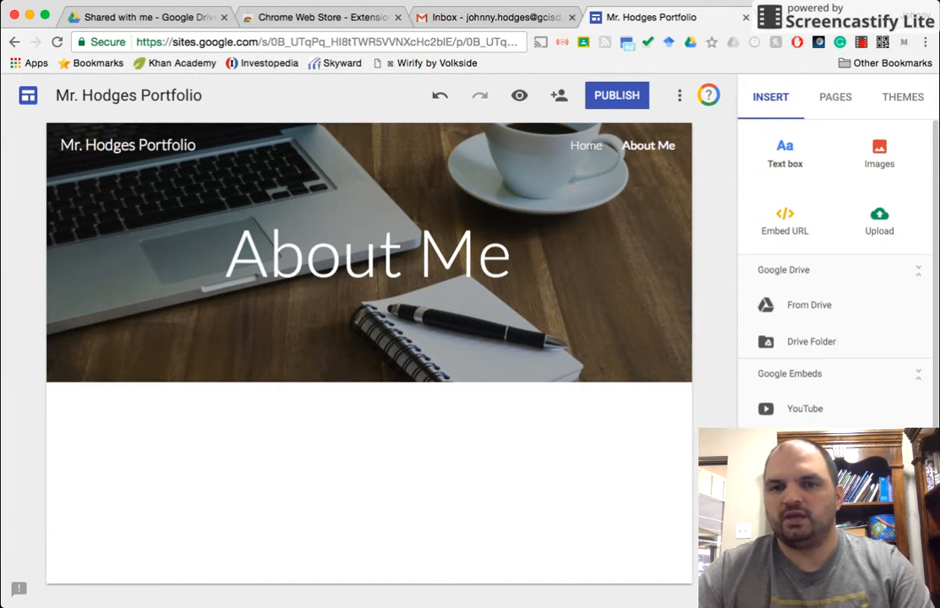
{"action": "left_click", "coordinate": [784, 152]}
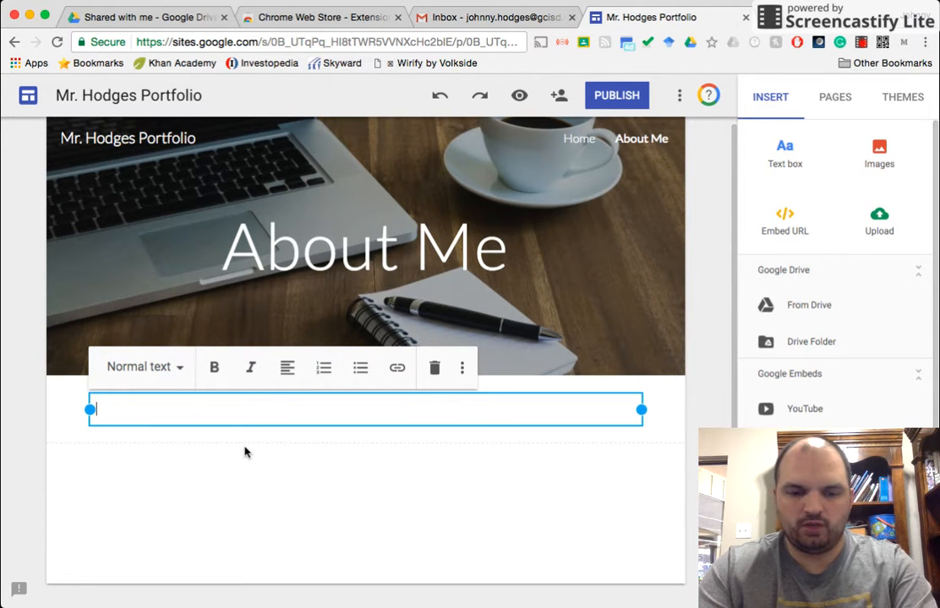
{"action": "type", "text": "My na"}
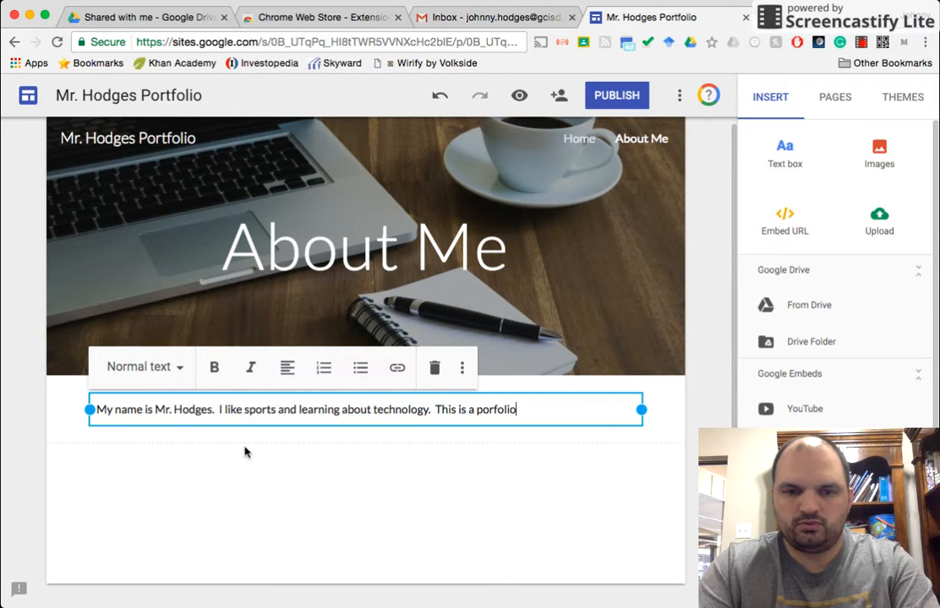
{"action": "type", "text": "site for"}
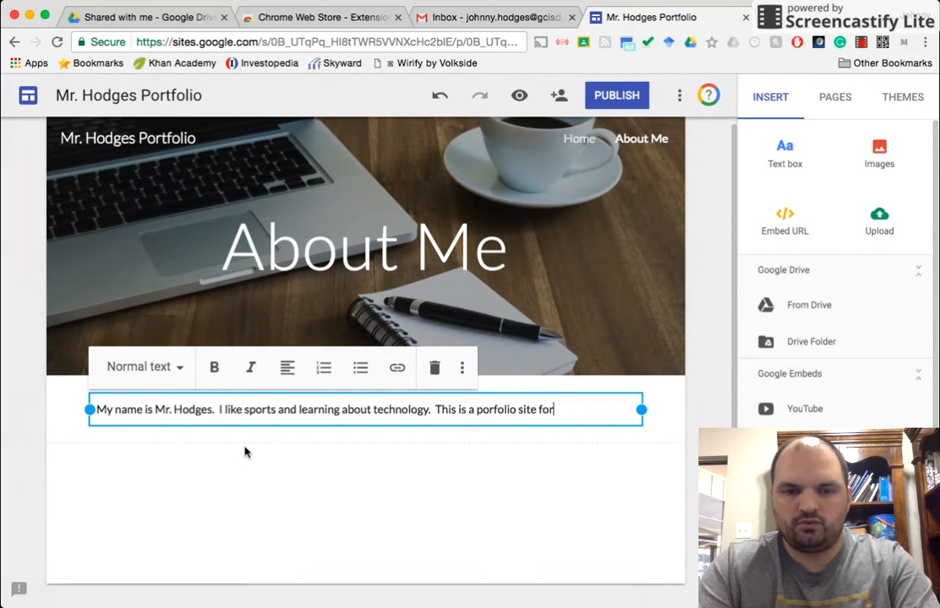
{"action": "type", "text": " my Principles of A/V class."}
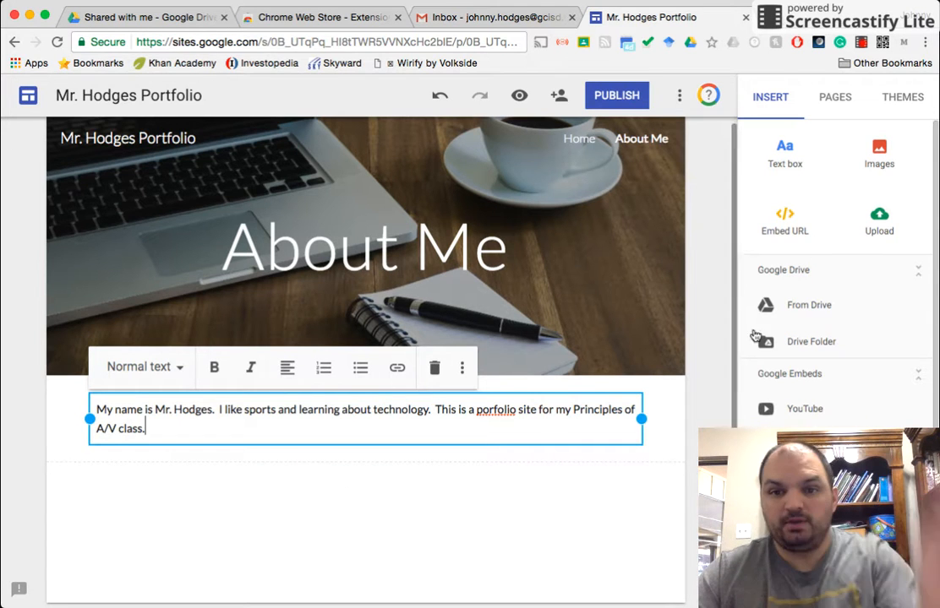
Step: Insert the IMG_3317.jpg photo from the Personal folder in Google Drive below the About Me introduction
{"action": "left_click", "coordinate": [879, 155]}
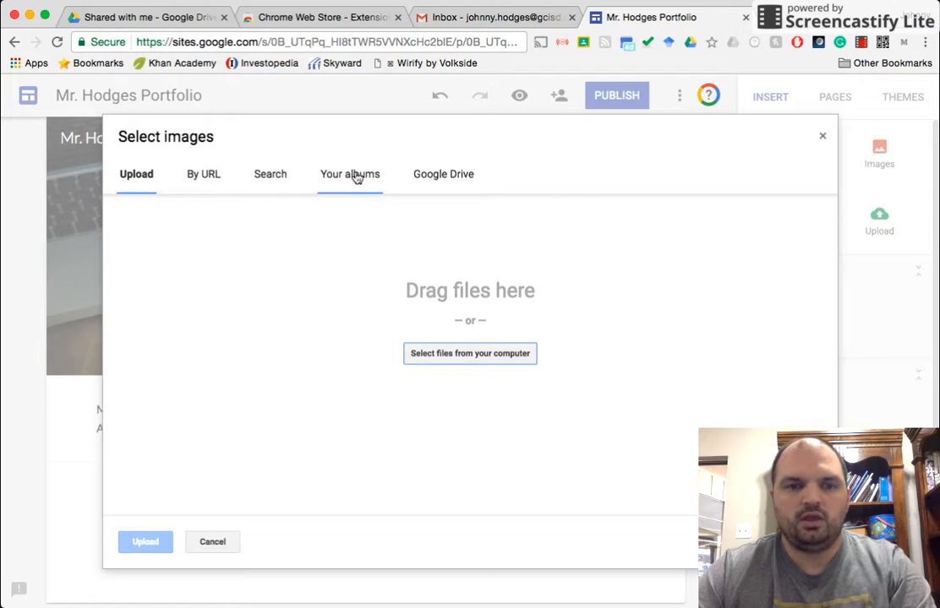
{"action": "left_click", "coordinate": [440, 176]}
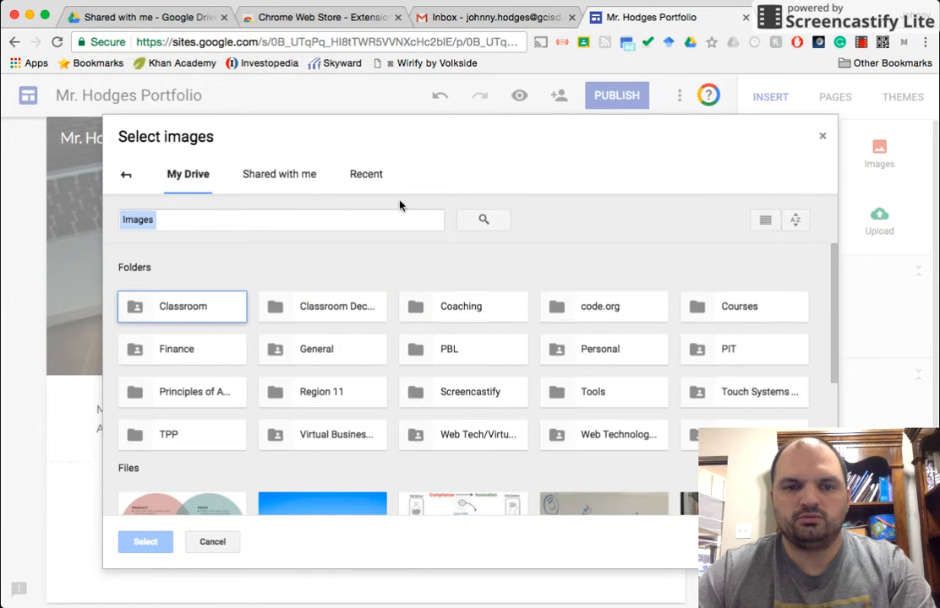
{"action": "scroll", "coordinate": [403, 300], "scroll_direction": "down", "scroll_amount": 5}
{"action": "scroll", "coordinate": [403, 303], "scroll_direction": "up", "scroll_amount": 5}
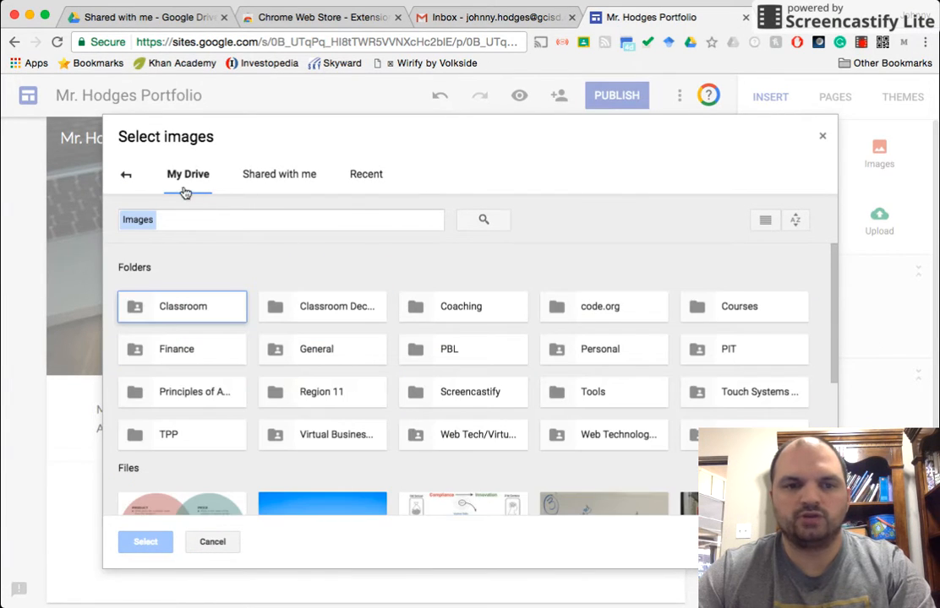
{"action": "left_click", "coordinate": [126, 174]}
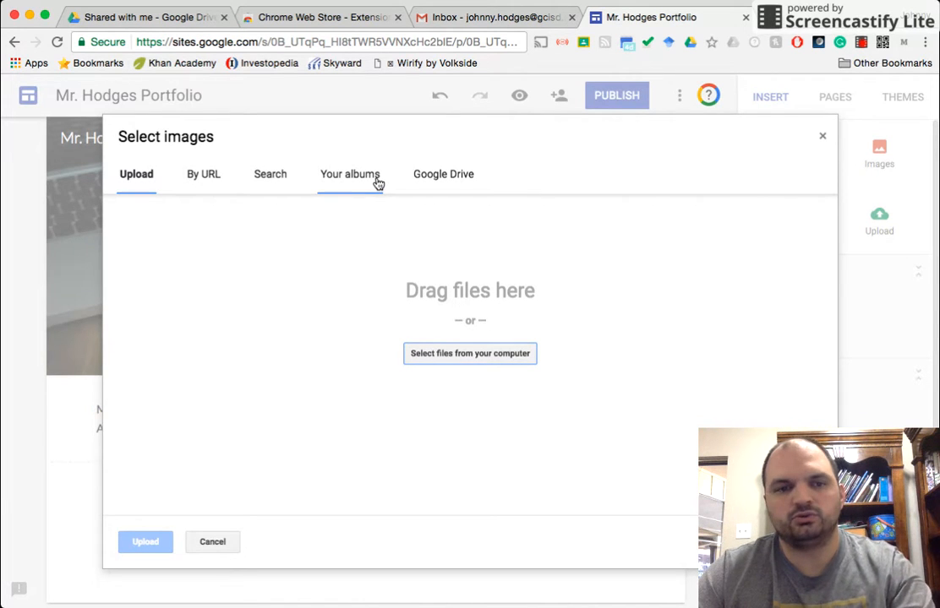
{"action": "left_click", "coordinate": [284, 183]}
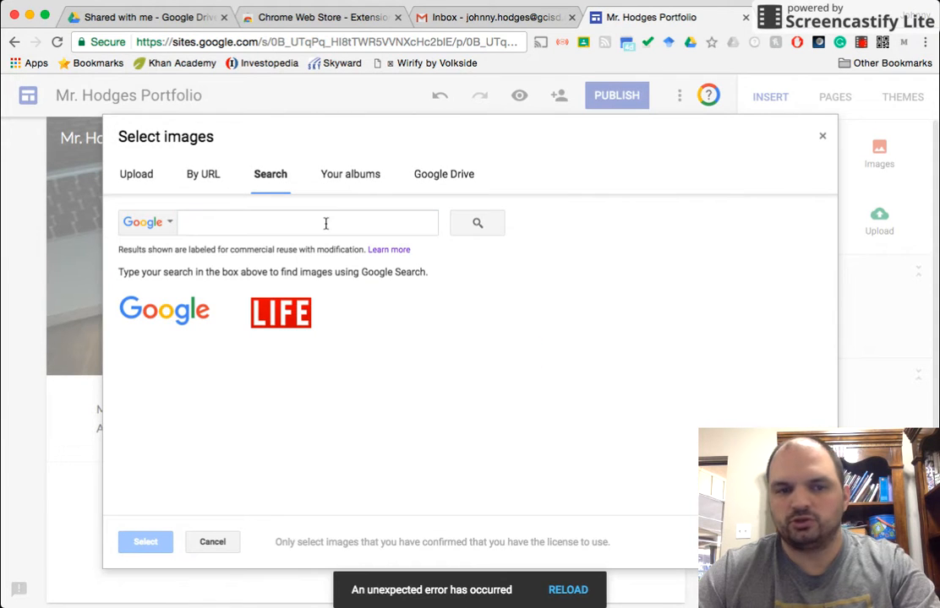
{"action": "left_click", "coordinate": [453, 175]}
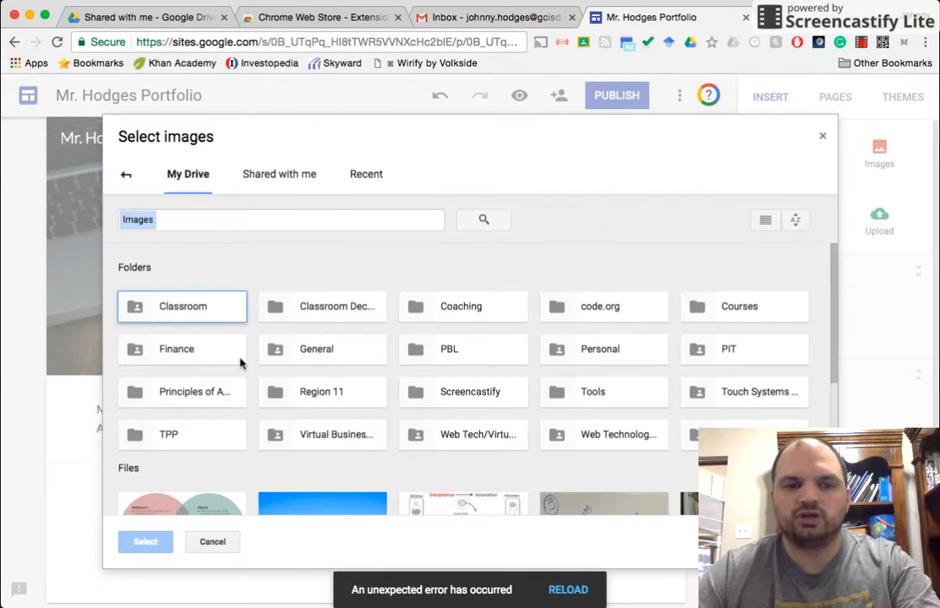
{"action": "double_click", "coordinate": [614, 351]}
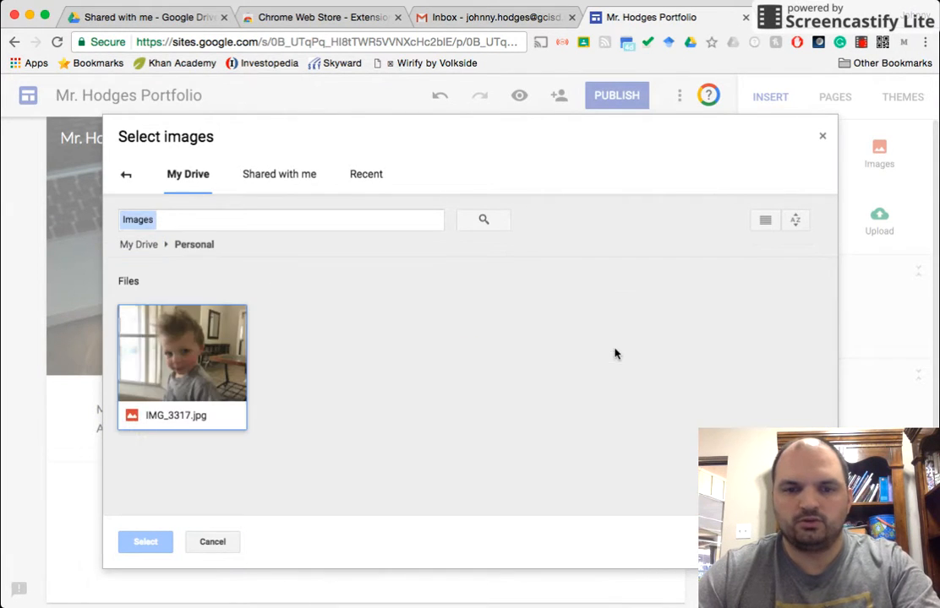
{"action": "left_click", "coordinate": [178, 360]}
{"action": "double_click", "coordinate": [178, 361]}
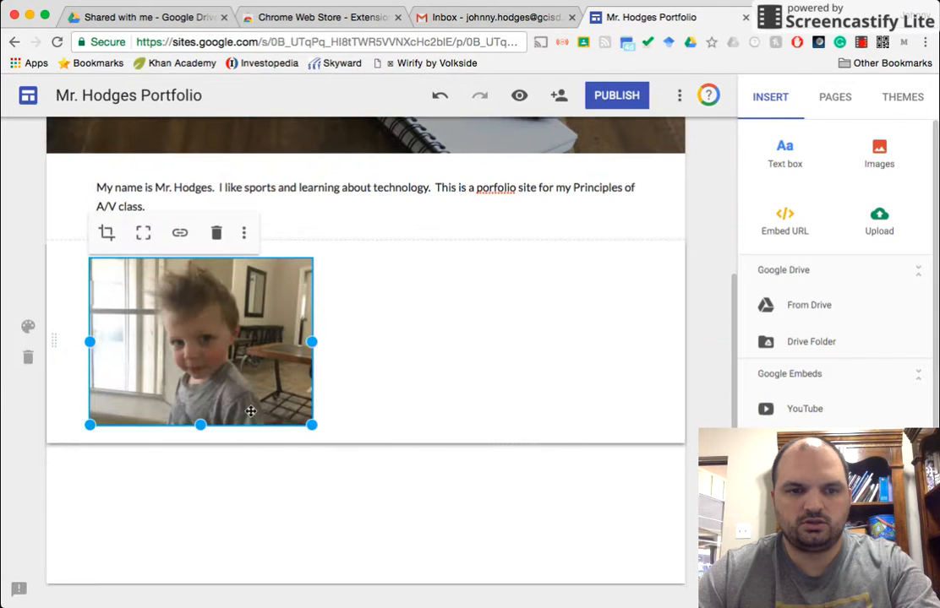
Step: Move the photo to the middle of its section and adjust its crop and zoom
{"action": "left_click_drag", "start_coordinate": [205, 367], "coordinate": [349, 322]}
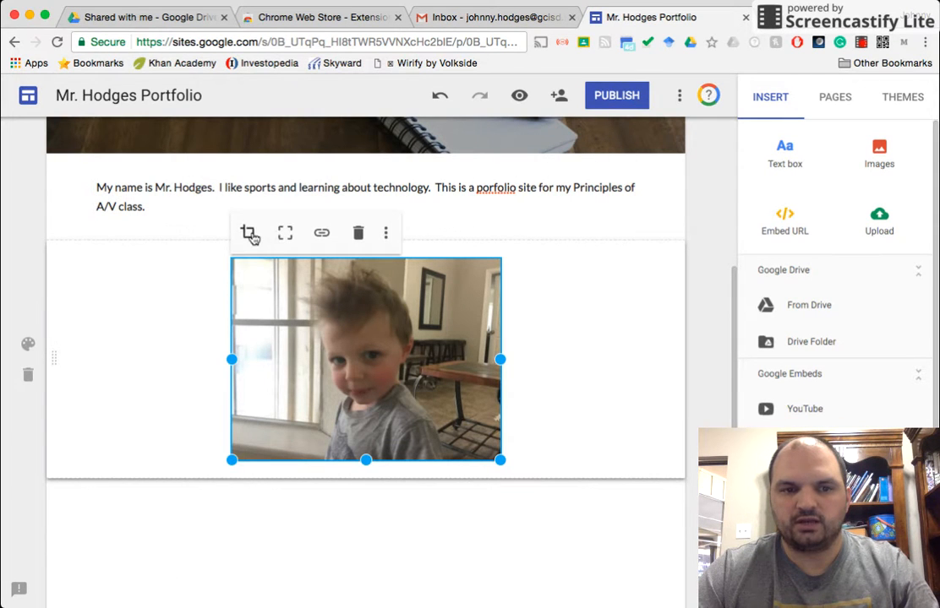
{"action": "left_click", "coordinate": [250, 235]}
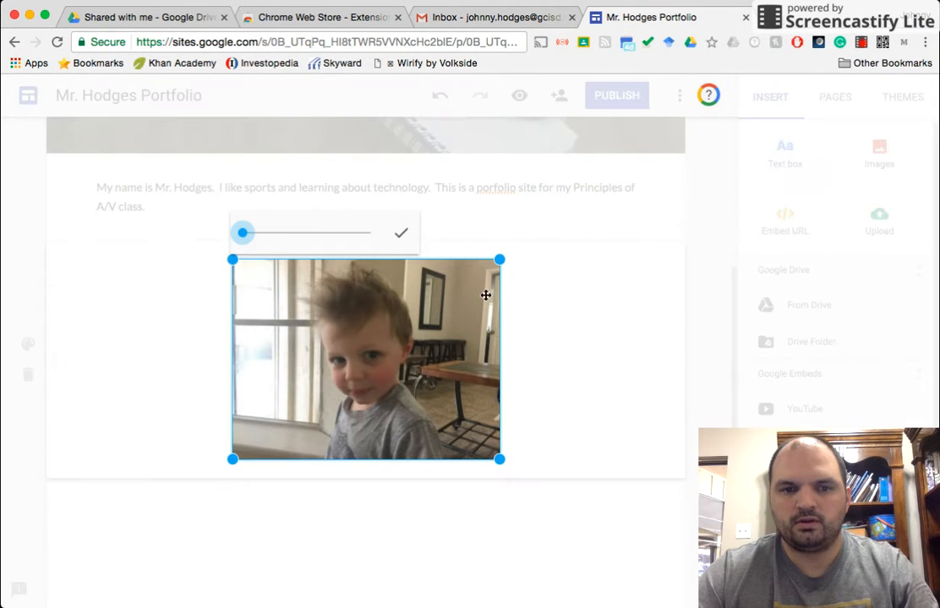
{"action": "mouse_move", "coordinate": [242, 234]}
{"action": "left_mouse_down"}
{"action": "mouse_move", "coordinate": [272, 234]}
{"action": "mouse_move", "coordinate": [247, 234]}
{"action": "left_mouse_up"}
{"action": "left_click_drag", "start_coordinate": [550, 220], "coordinate": [499, 260]}
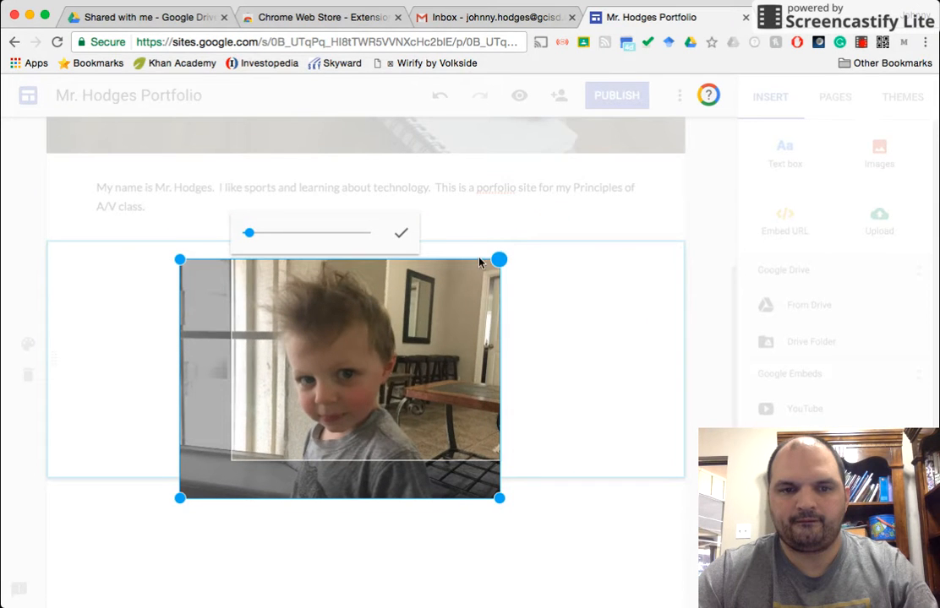
{"action": "left_click", "coordinate": [401, 233]}
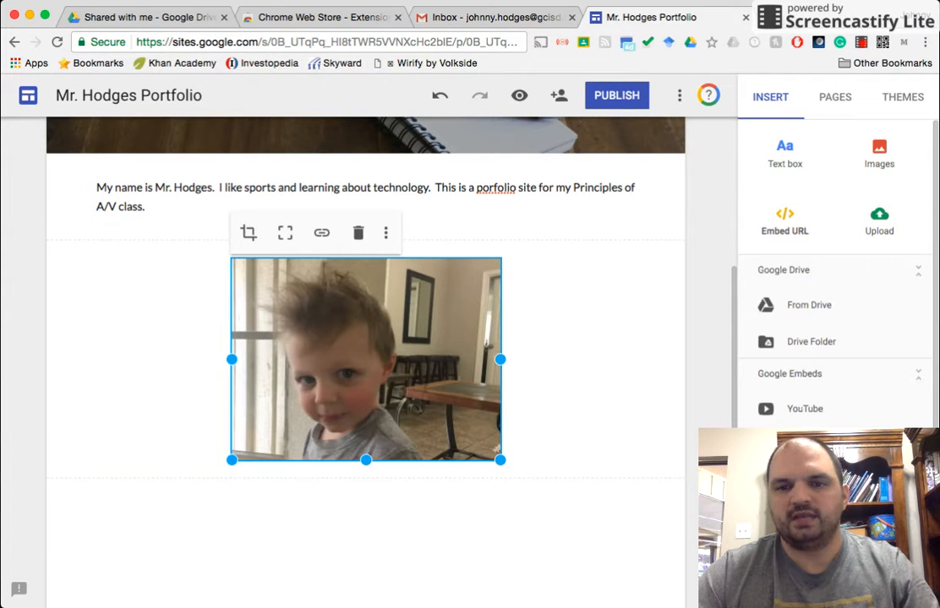
Step: Embed the URL google.com as a web link below the photo
{"action": "left_click", "coordinate": [784, 222]}
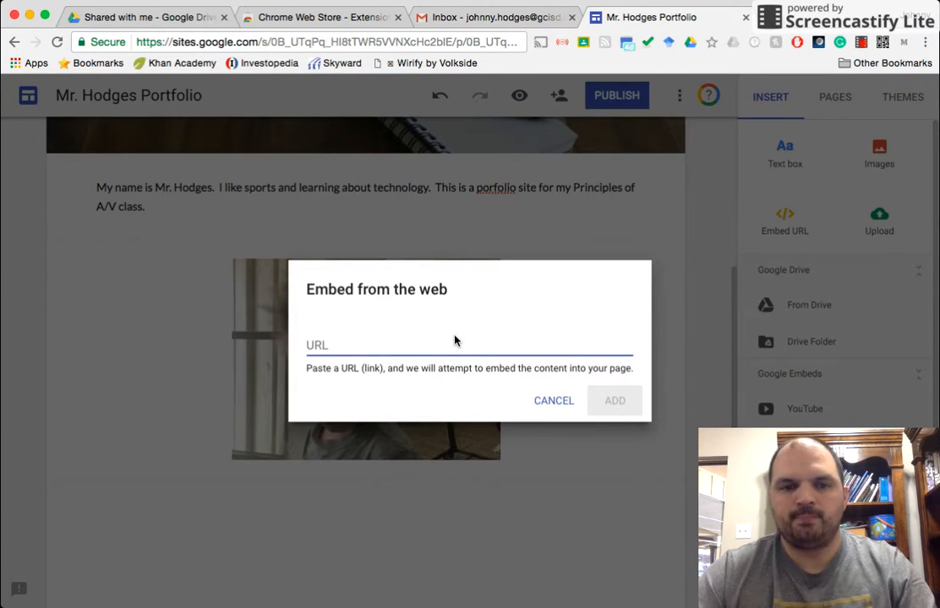
{"action": "type", "text": "twi"}
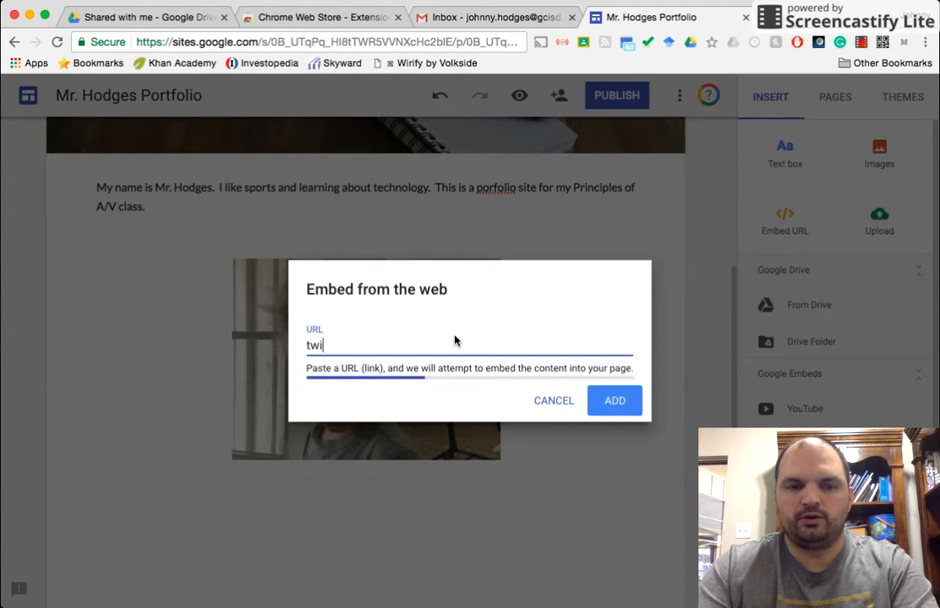
{"action": "type", "text": "tter.com/"}
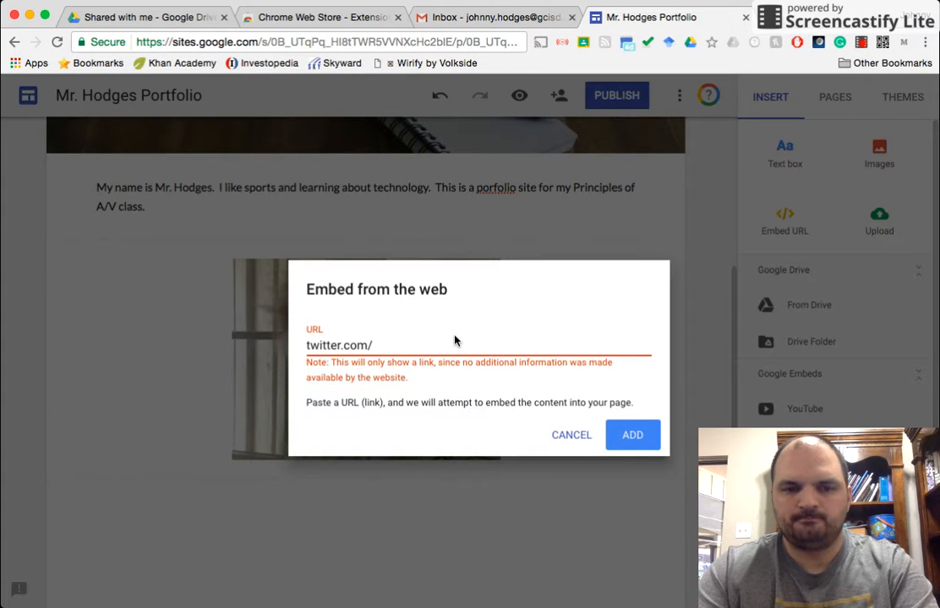
{"action": "key", "text": "BackSpace"}
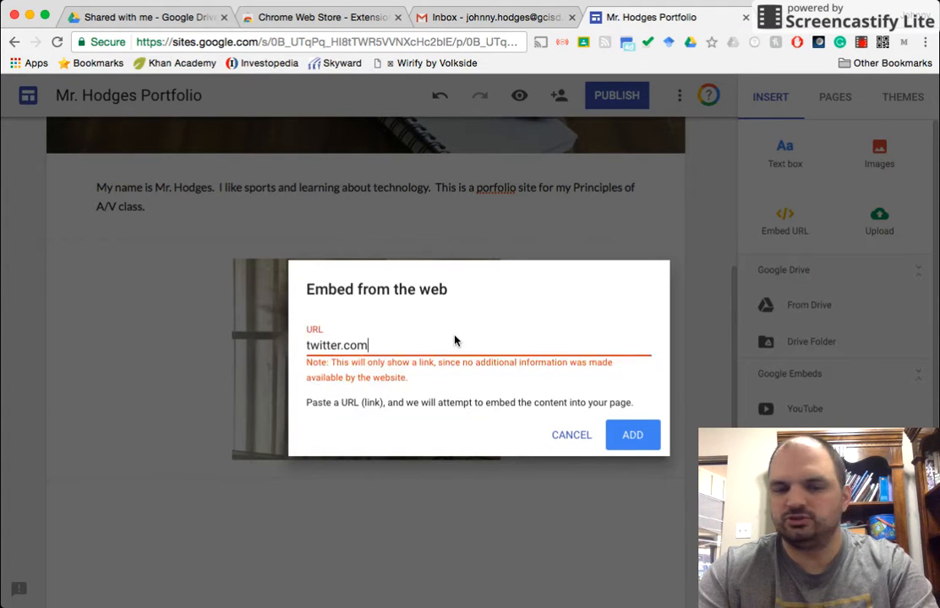
{"action": "key", "text": "BackSpace"}
{"action": "key", "text": "BackSpace"}
{"action": "key", "text": "BackSpace"}
{"action": "key", "text": "BackSpace"}
{"action": "key", "text": "BackSpace"}
{"action": "key", "text": "BackSpace"}
{"action": "key", "text": "BackSpace"}
{"action": "key", "text": "BackSpace"}
{"action": "key", "text": "BackSpace"}
{"action": "key", "text": "BackSpace"}
{"action": "key", "text": "BackSpace"}
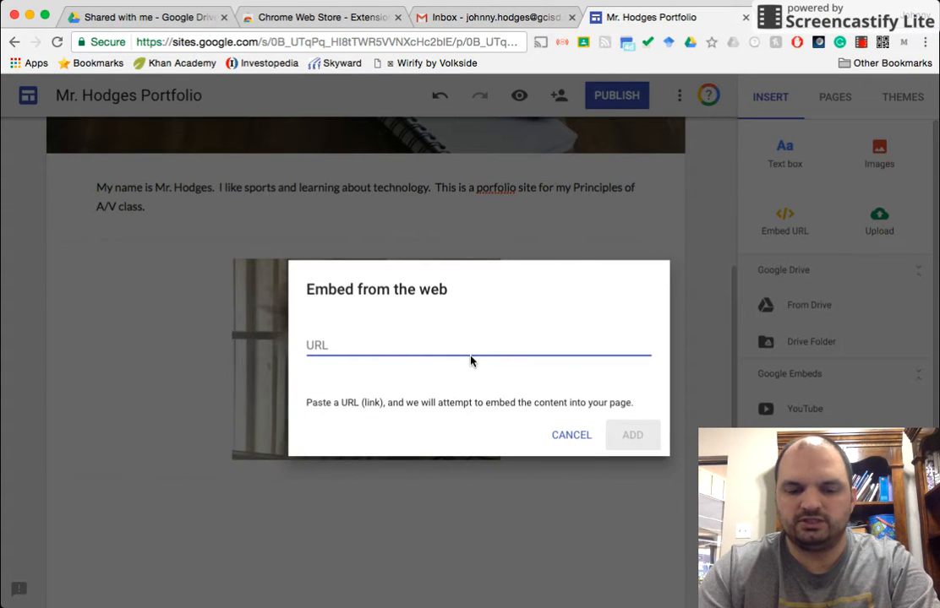
{"action": "type", "text": "google.com"}
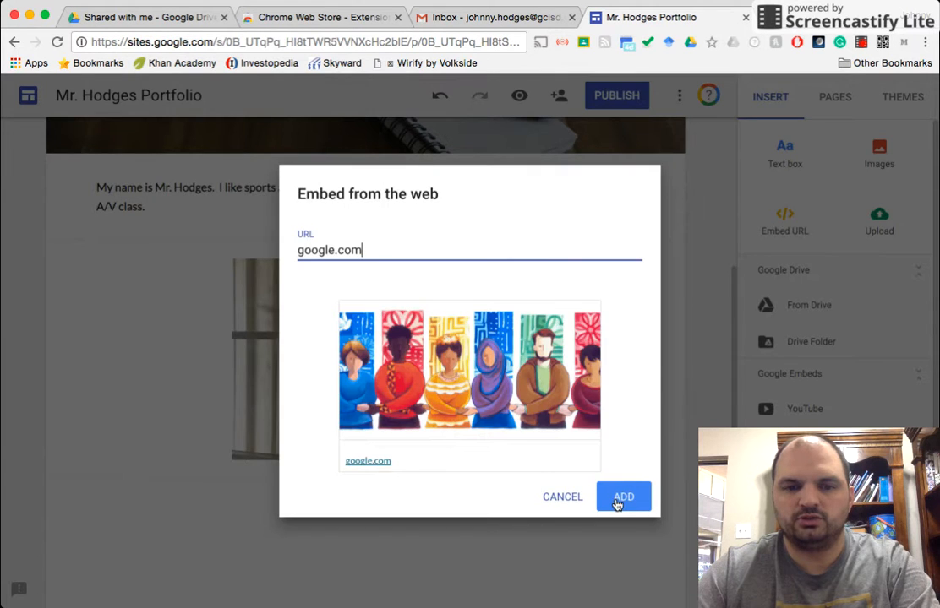
{"action": "left_click", "coordinate": [622, 498]}
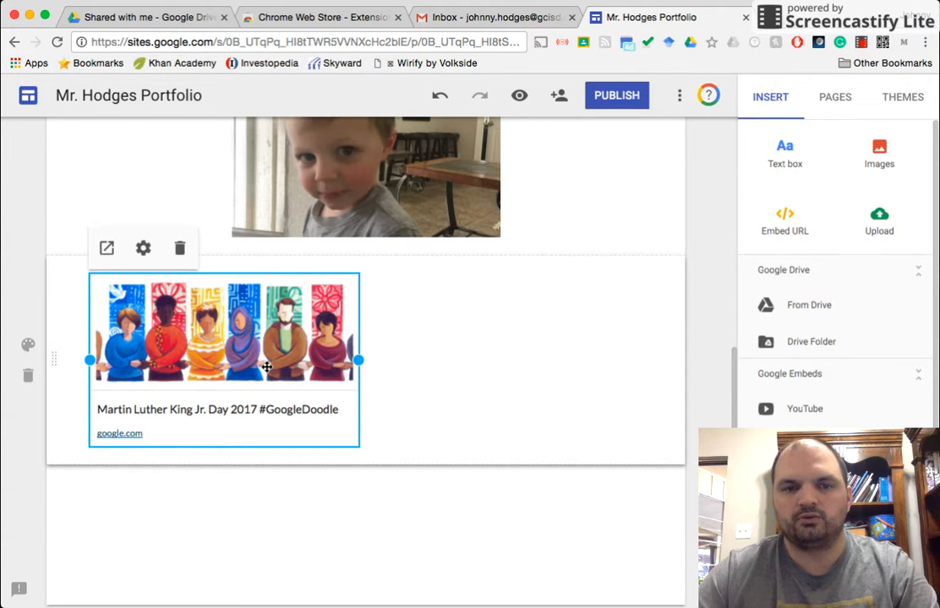
Step: Correct the misspelled word porfolio to portfolio in the introduction text
{"action": "scroll", "coordinate": [556, 514], "scroll_direction": "up", "scroll_amount": 6}
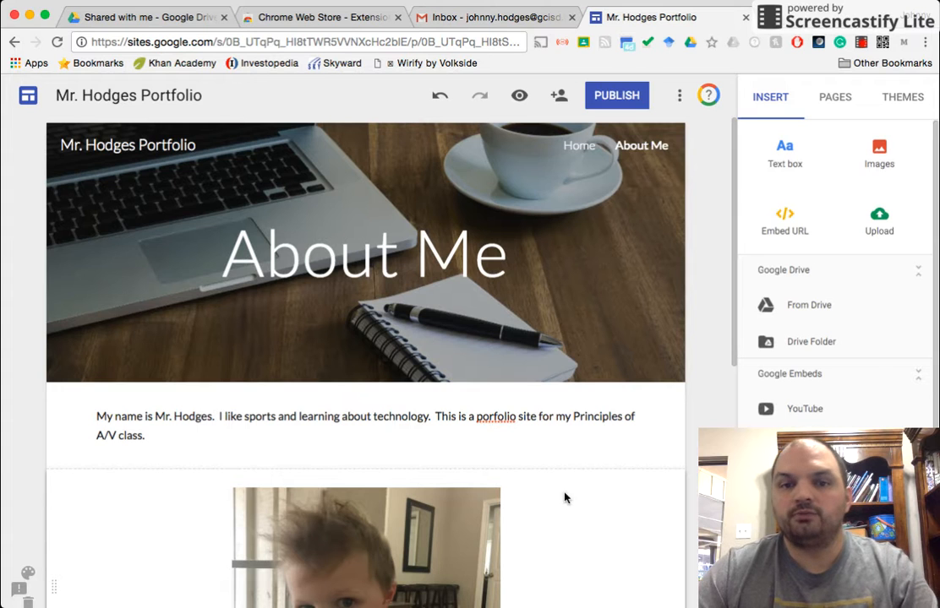
{"action": "scroll", "coordinate": [635, 484], "scroll_direction": "down", "scroll_amount": 3}
{"action": "scroll", "coordinate": [637, 485], "scroll_direction": "up", "scroll_amount": 3}
{"action": "left_click", "coordinate": [516, 416]}
{"action": "double_click", "coordinate": [491, 417]}
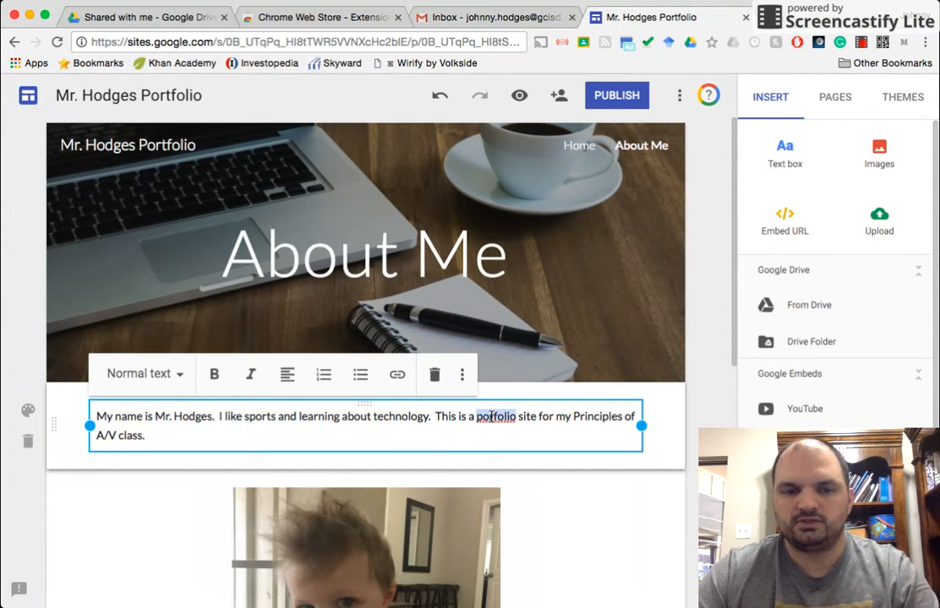
{"action": "type", "text": "pottfolio"}
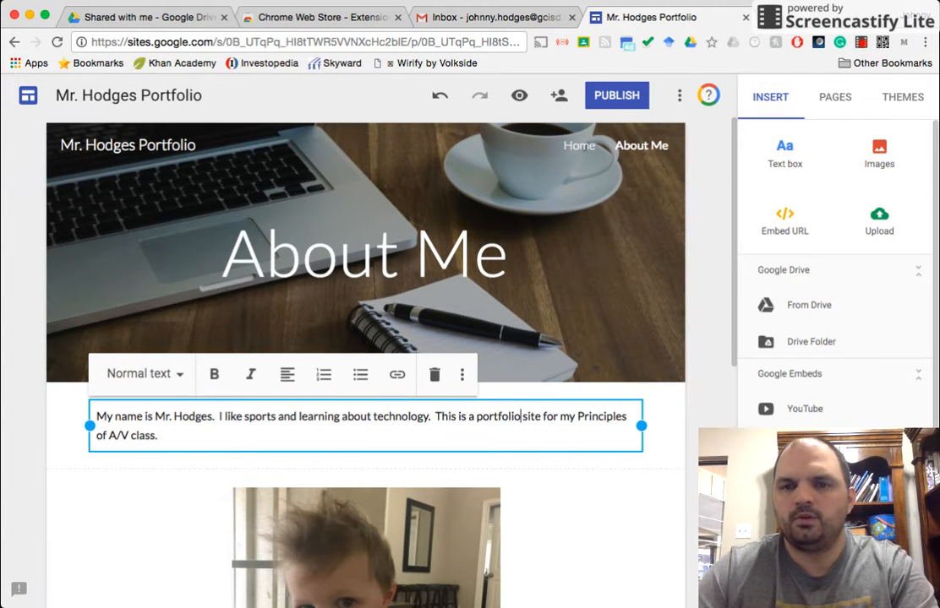
Step: Add a new page named Projects
{"action": "left_click", "coordinate": [835, 97]}
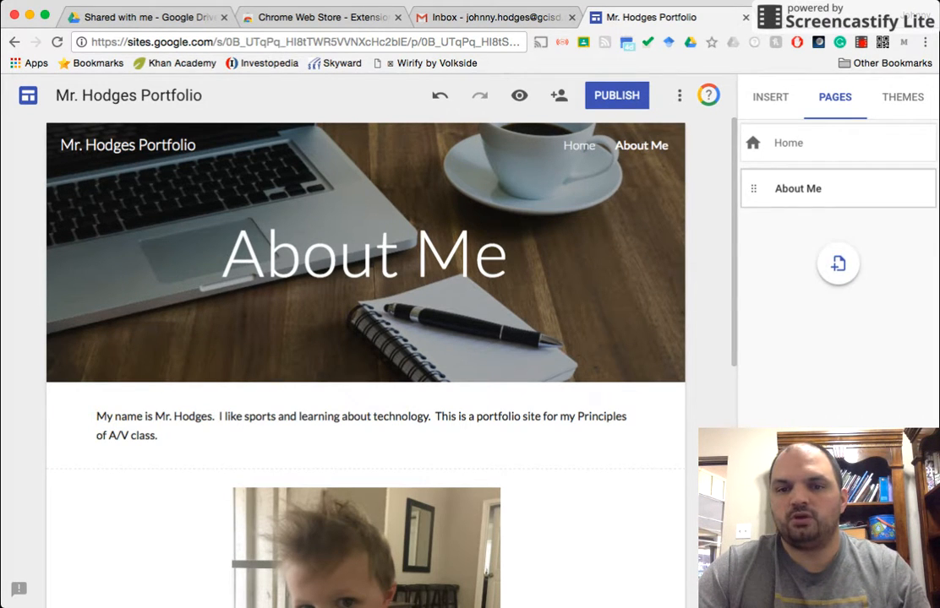
{"action": "left_click", "coordinate": [839, 263]}
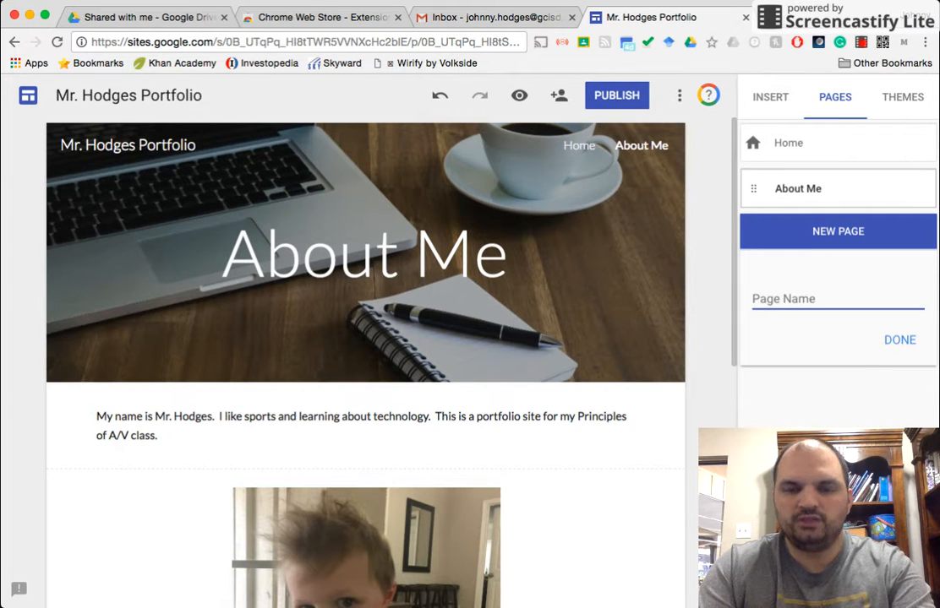
{"action": "type", "text": "Projects"}
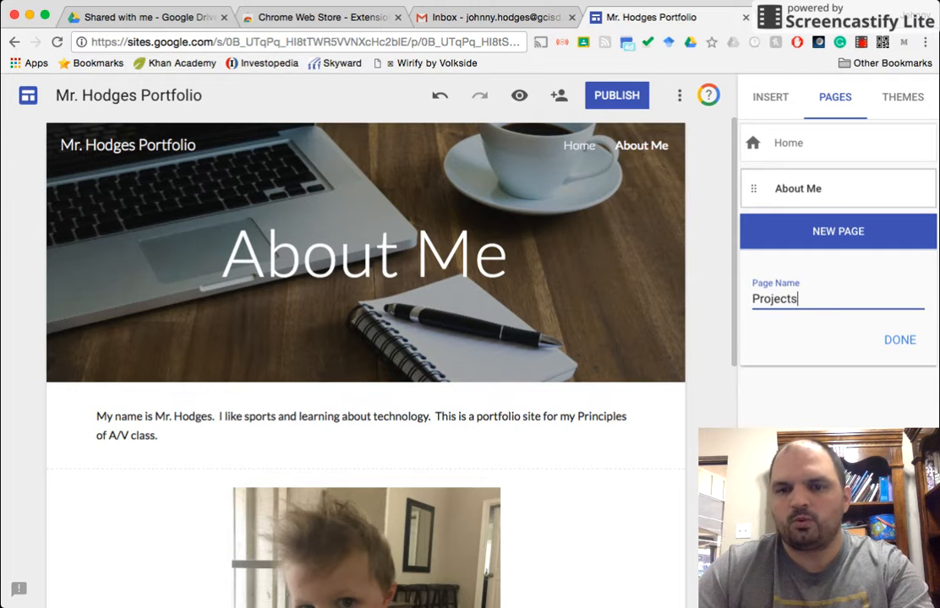
{"action": "left_click", "coordinate": [899, 340]}
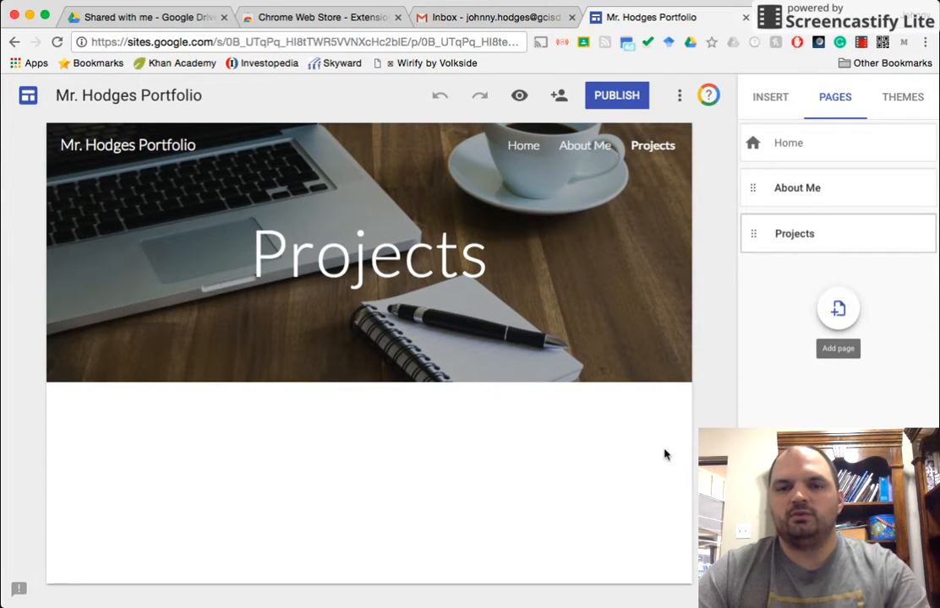
Step: Embed the Google Slides presentation "Principles of Art, A/V..." on the Projects page and close the Slides picker
{"action": "left_click", "coordinate": [765, 110]}
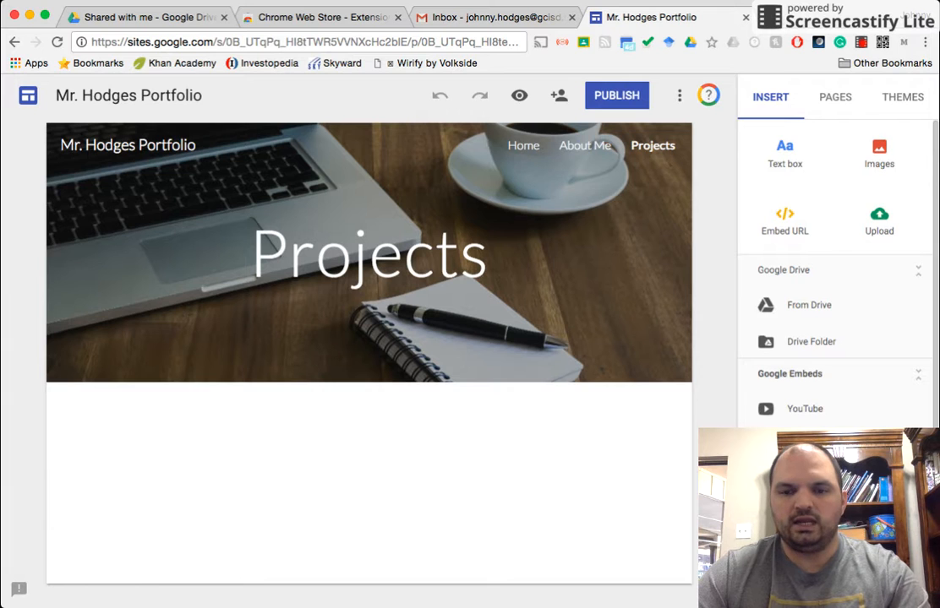
{"action": "scroll", "coordinate": [836, 271], "scroll_direction": "down", "scroll_amount": 3}
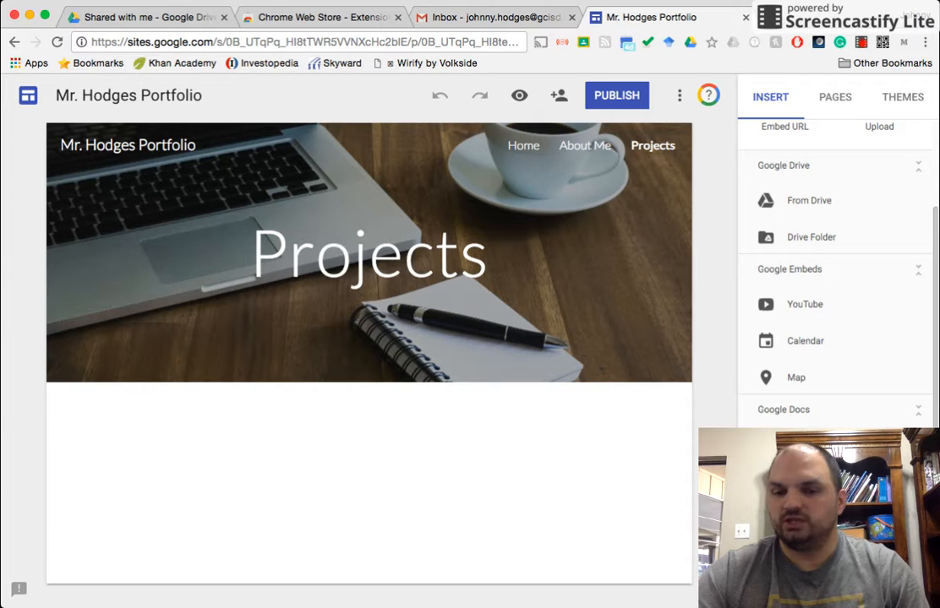
{"action": "left_click", "coordinate": [801, 483]}
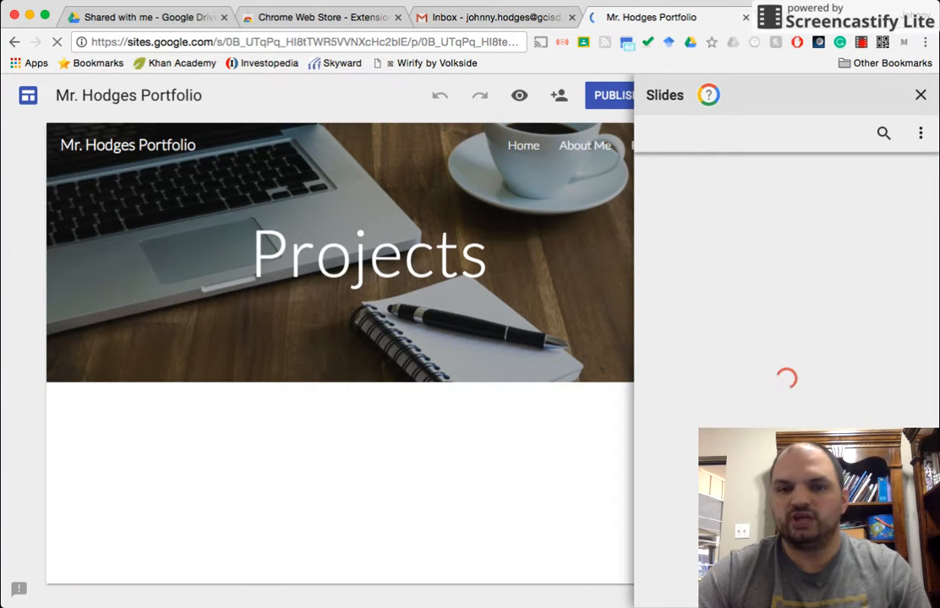
{"action": "scroll", "coordinate": [785, 338], "scroll_direction": "down", "scroll_amount": 10}
{"action": "scroll", "coordinate": [786, 338], "scroll_direction": "down", "scroll_amount": 10}
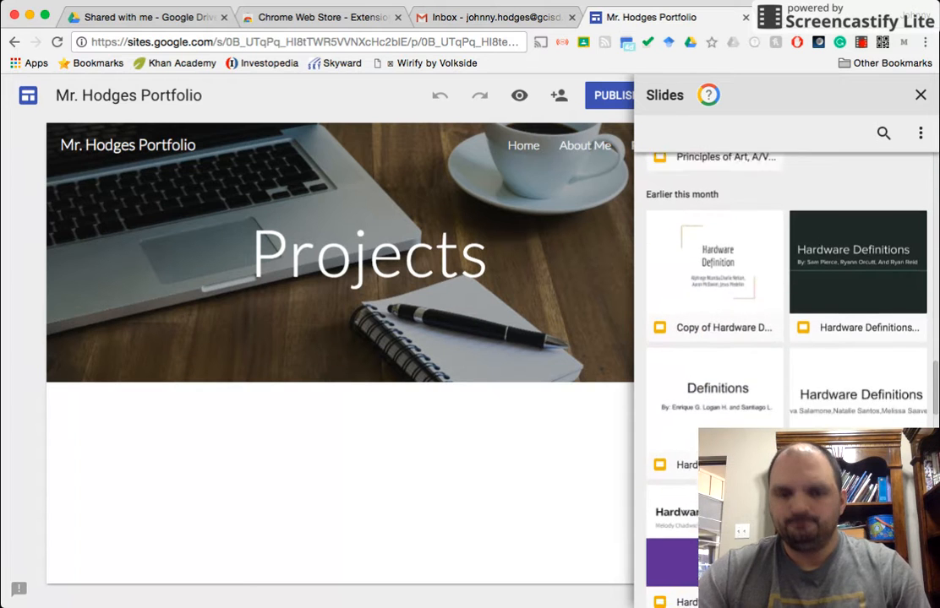
{"action": "scroll", "coordinate": [786, 338], "scroll_direction": "down", "scroll_amount": 5}
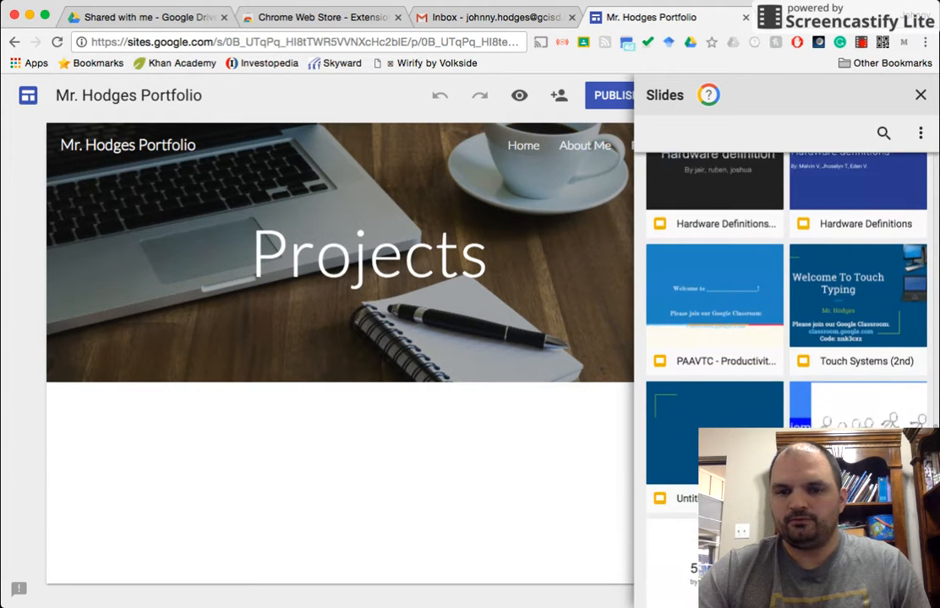
{"action": "scroll", "coordinate": [798, 407], "scroll_direction": "down", "scroll_amount": 10}
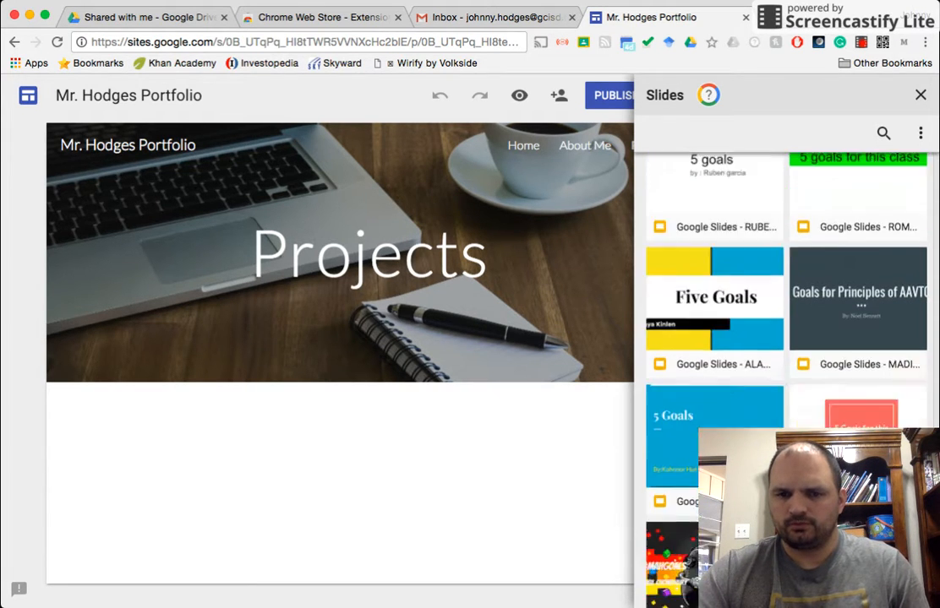
{"action": "scroll", "coordinate": [799, 407], "scroll_direction": "down", "scroll_amount": 10}
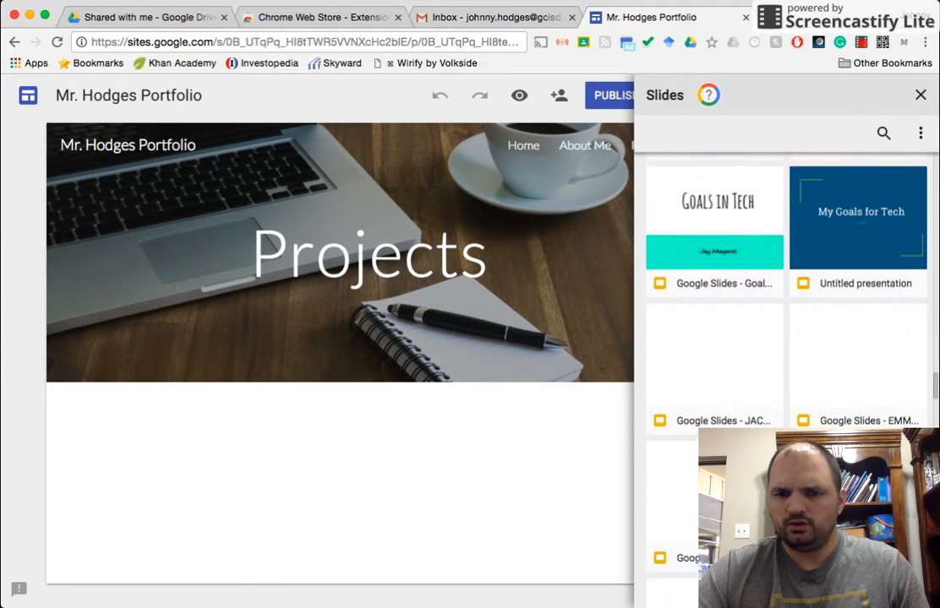
{"action": "scroll", "coordinate": [798, 407], "scroll_direction": "up", "scroll_amount": 1}
{"action": "scroll", "coordinate": [798, 406], "scroll_direction": "down", "scroll_amount": 10}
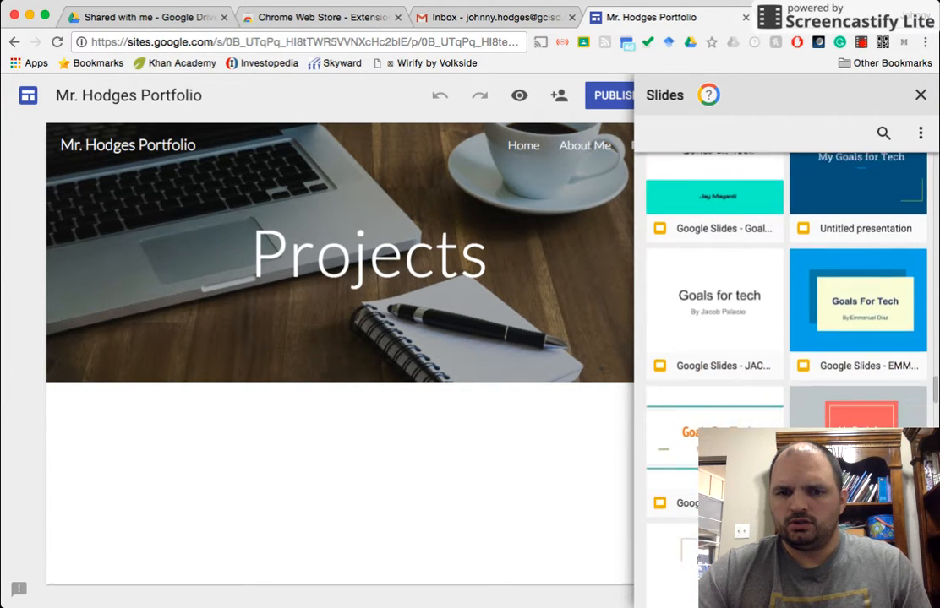
{"action": "scroll", "coordinate": [799, 406], "scroll_direction": "down", "scroll_amount": 15}
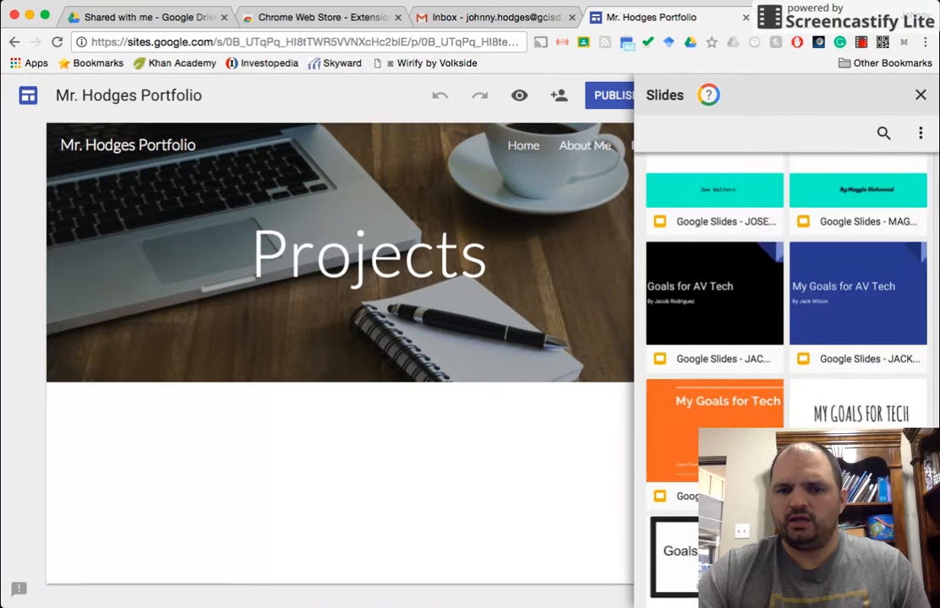
{"action": "scroll", "coordinate": [786, 372], "scroll_direction": "down", "scroll_amount": 5}
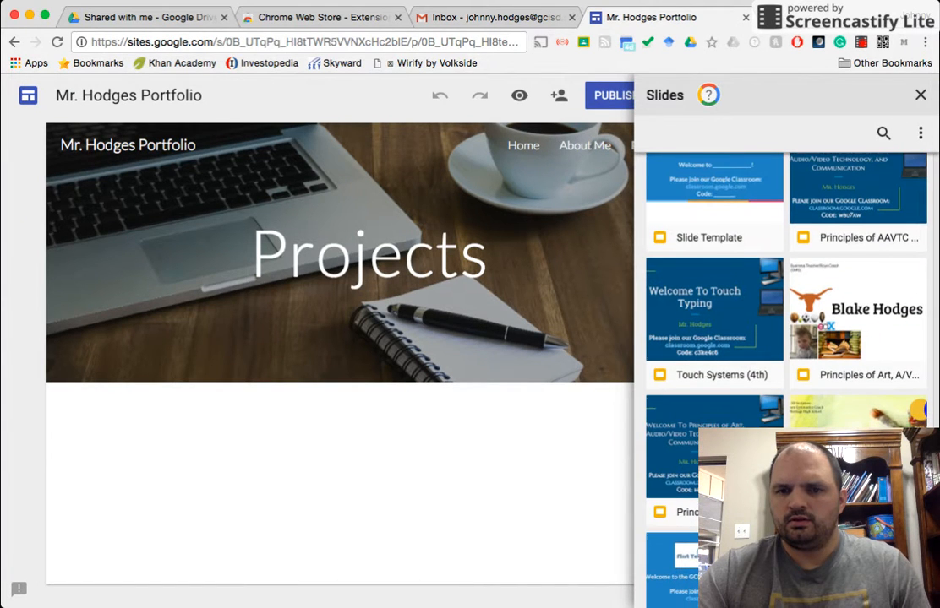
{"action": "left_click", "coordinate": [685, 317]}
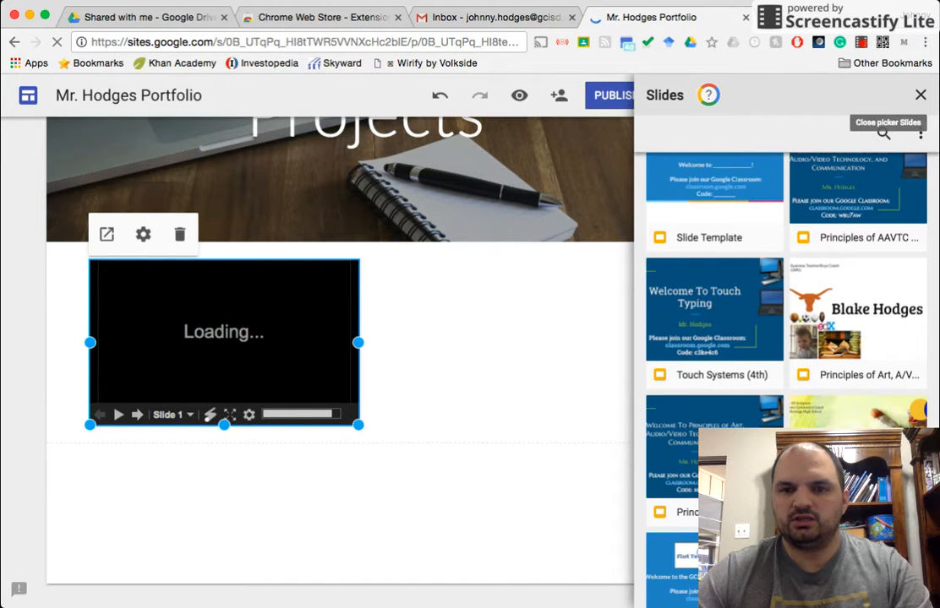
{"action": "left_click", "coordinate": [920, 94]}
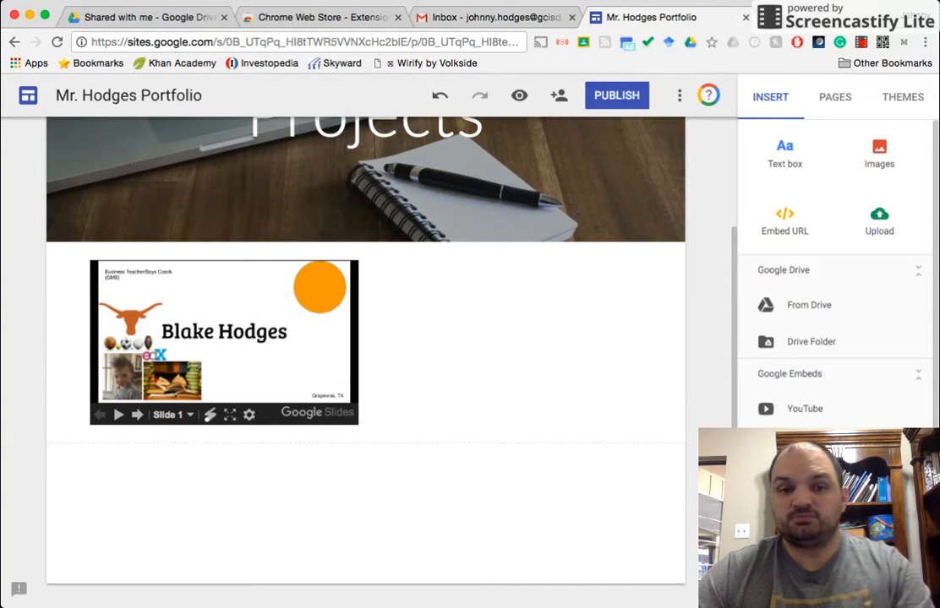
{"action": "scroll", "coordinate": [365, 338], "scroll_direction": "up", "scroll_amount": 3}
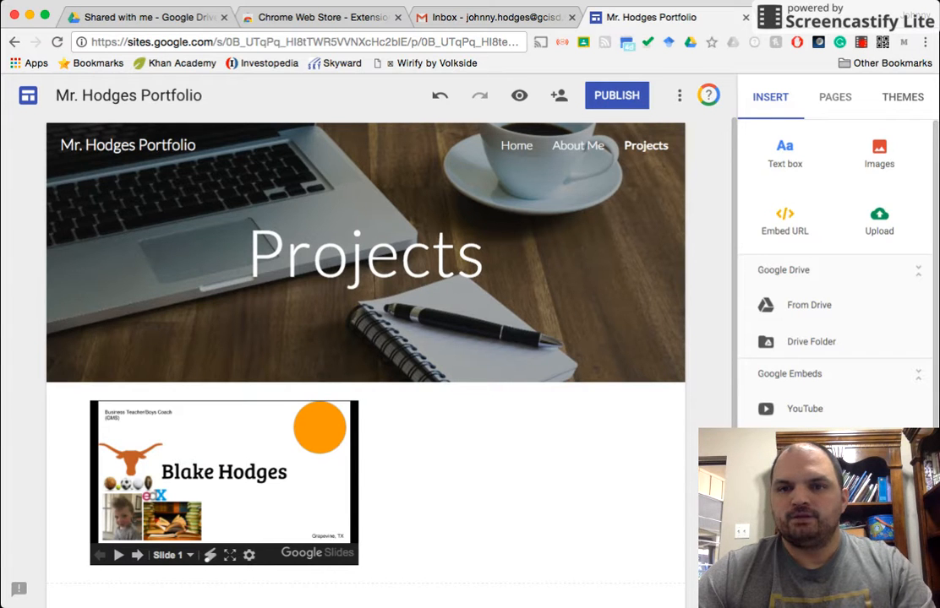
Step: Try the Level site theme, then switch back to the Simple theme
{"action": "left_click", "coordinate": [903, 98]}
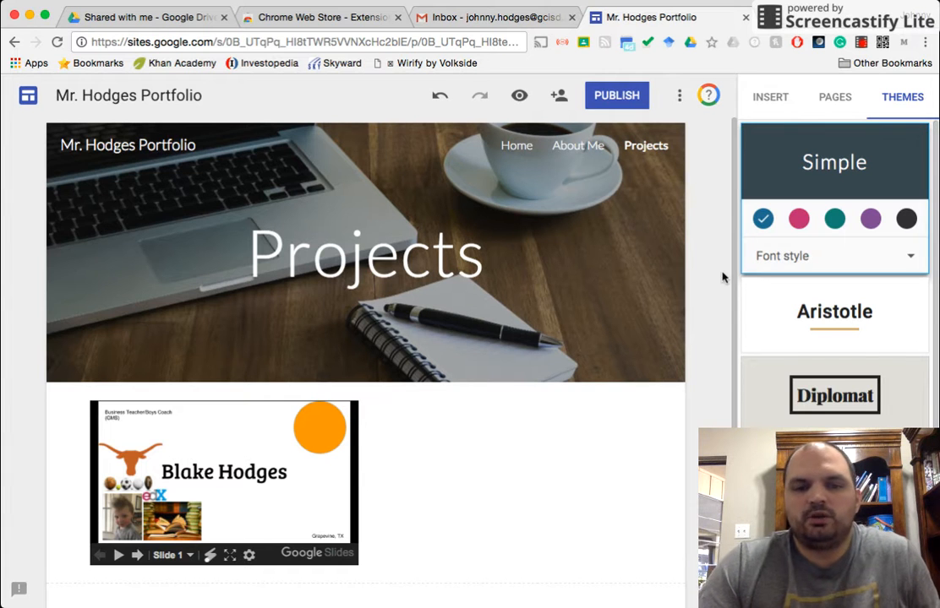
{"action": "scroll", "coordinate": [834, 270], "scroll_direction": "down", "scroll_amount": 2}
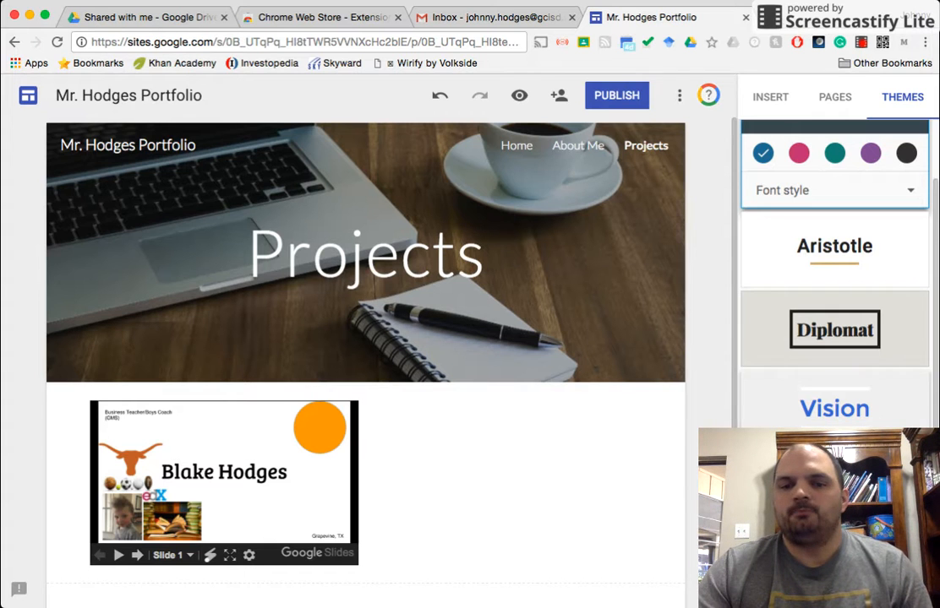
{"action": "left_click", "coordinate": [834, 486]}
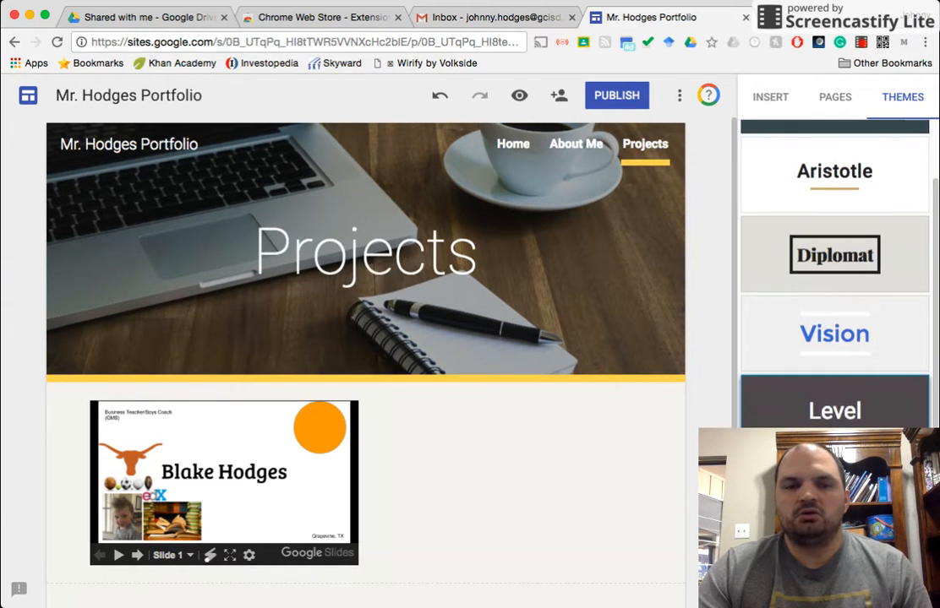
{"action": "scroll", "coordinate": [834, 253], "scroll_direction": "up", "scroll_amount": 2}
{"action": "left_click", "coordinate": [834, 162]}
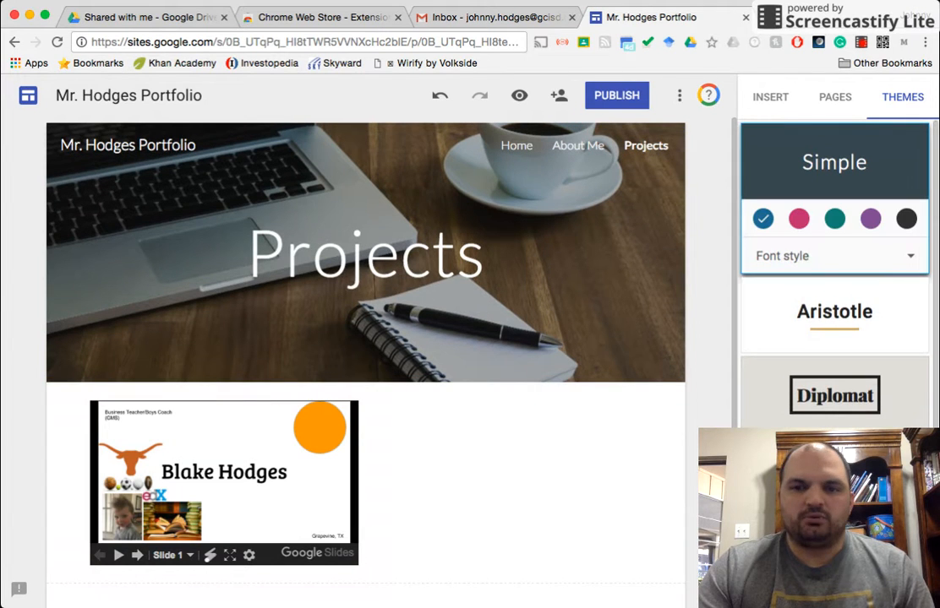
Step: Apply the Diplomat theme and, after trying several swatches, choose its dark navy color scheme
{"action": "left_click", "coordinate": [834, 395]}
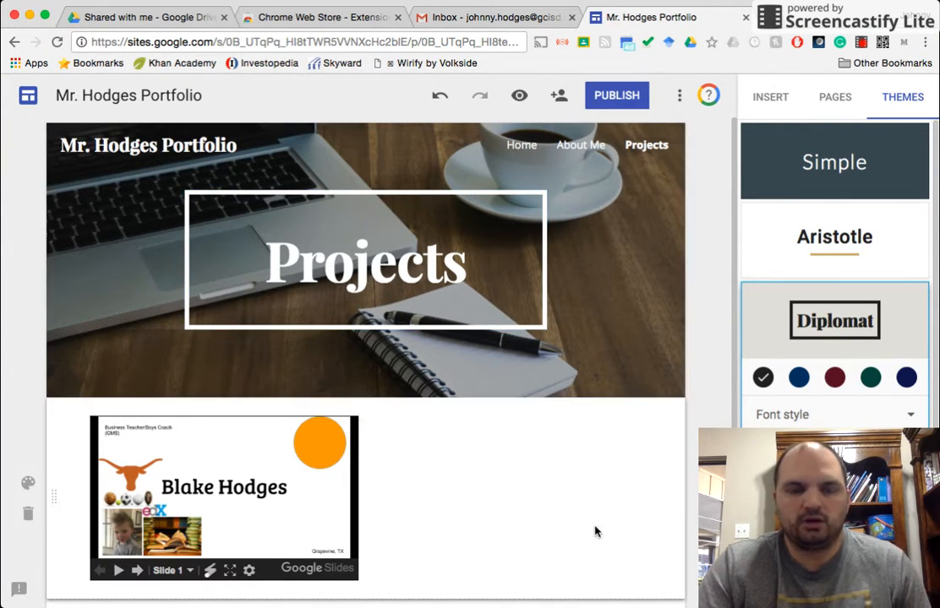
{"action": "left_click", "coordinate": [834, 377]}
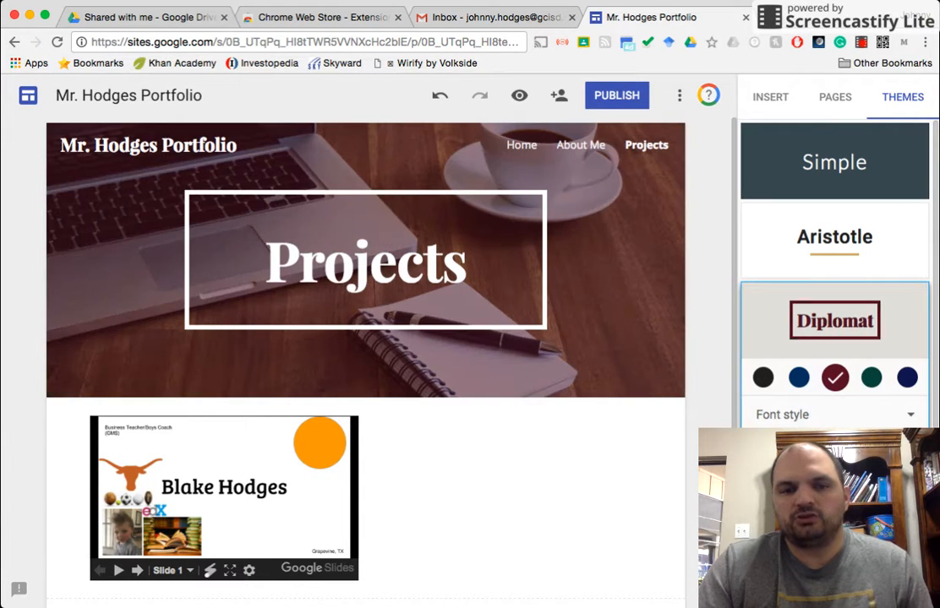
{"action": "left_click", "coordinate": [871, 378]}
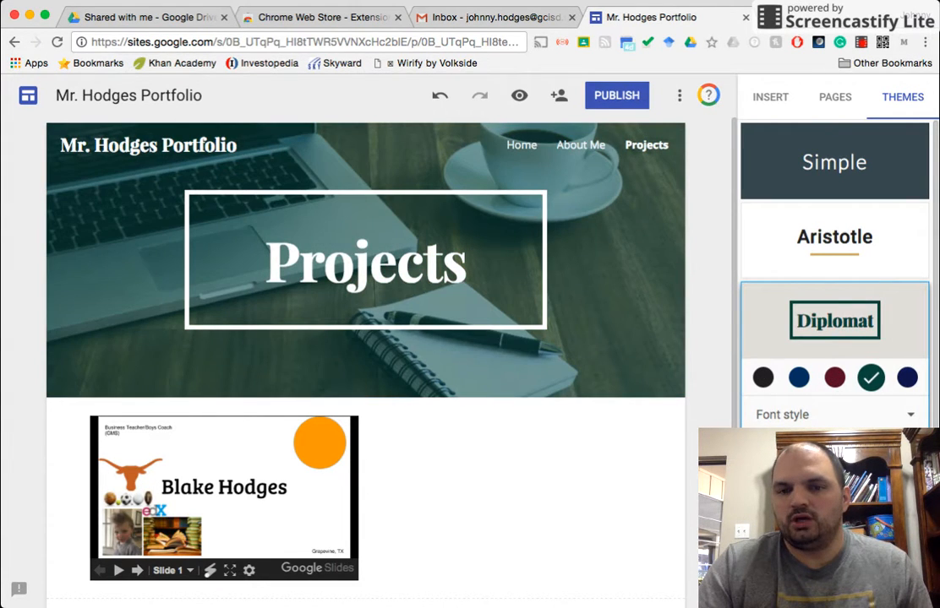
{"action": "left_click", "coordinate": [763, 377]}
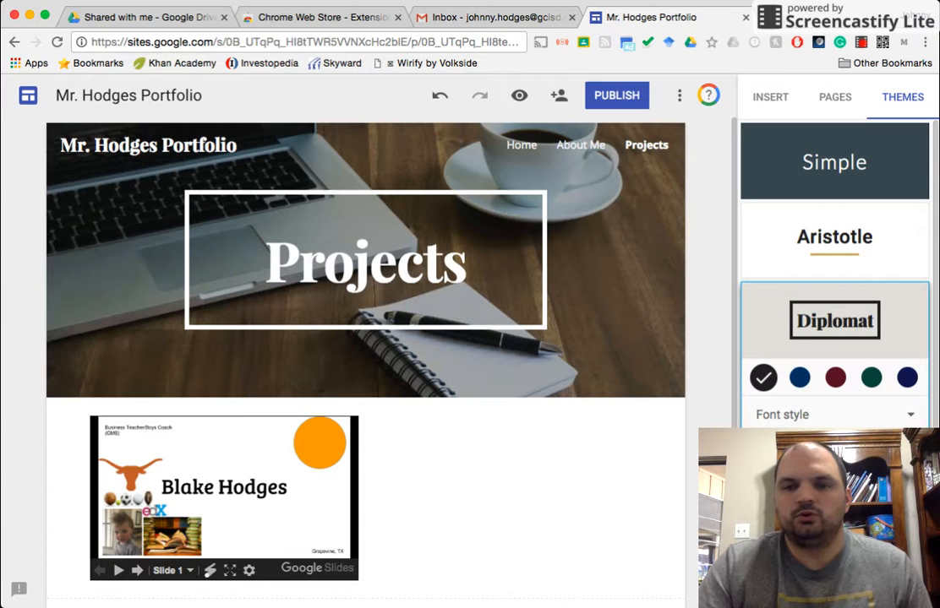
{"action": "left_click", "coordinate": [907, 377]}
{"action": "scroll", "coordinate": [662, 483], "scroll_direction": "down", "scroll_amount": 3}
{"action": "scroll", "coordinate": [662, 483], "scroll_direction": "up", "scroll_amount": 3}
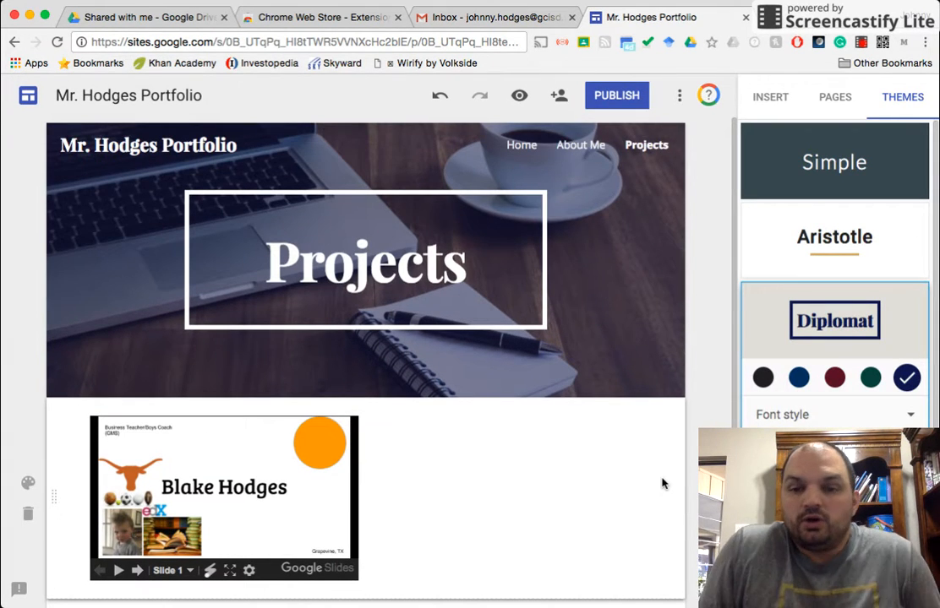